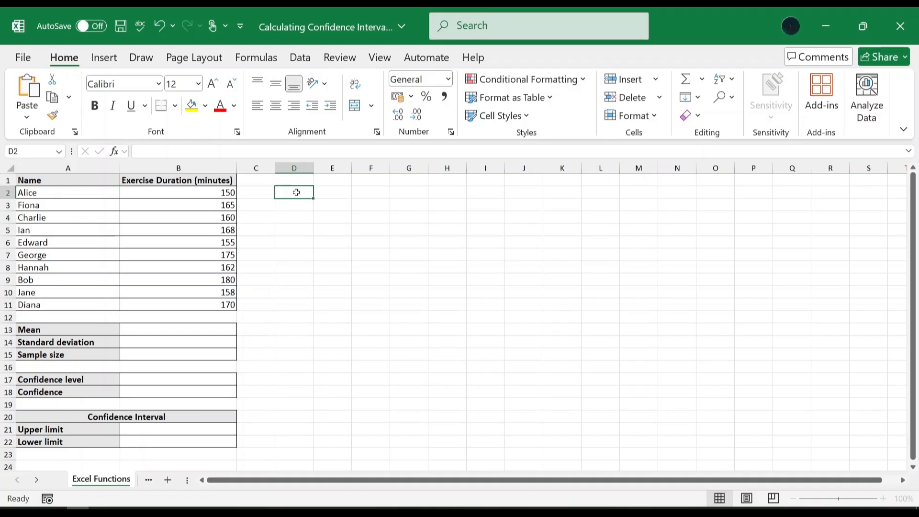
- Calculate the mean exercise duration in B13 with the formula =AVERAGE(B2:B11)
left_click(182, 330)
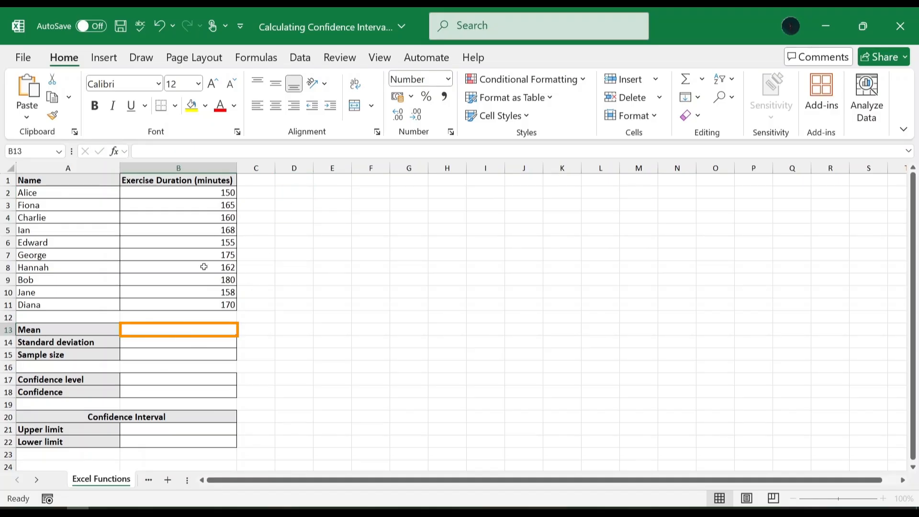
type("=AVER")
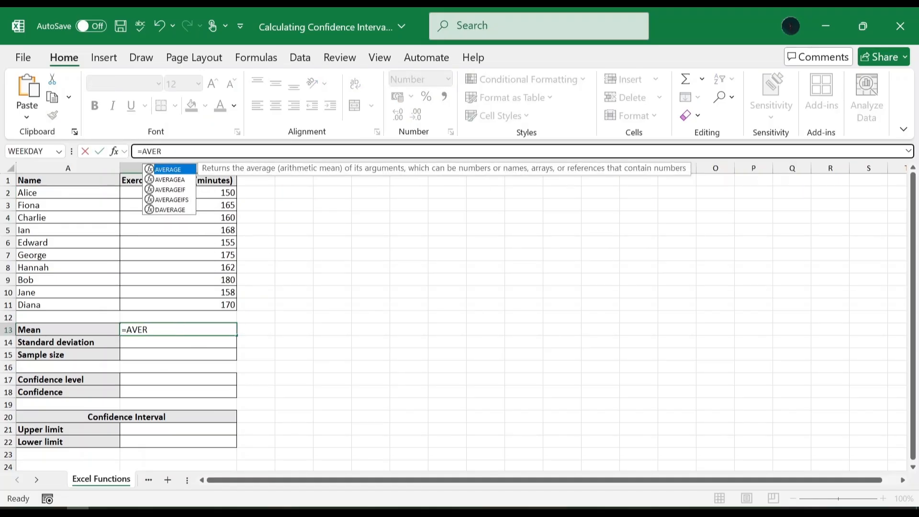
key("Tab")
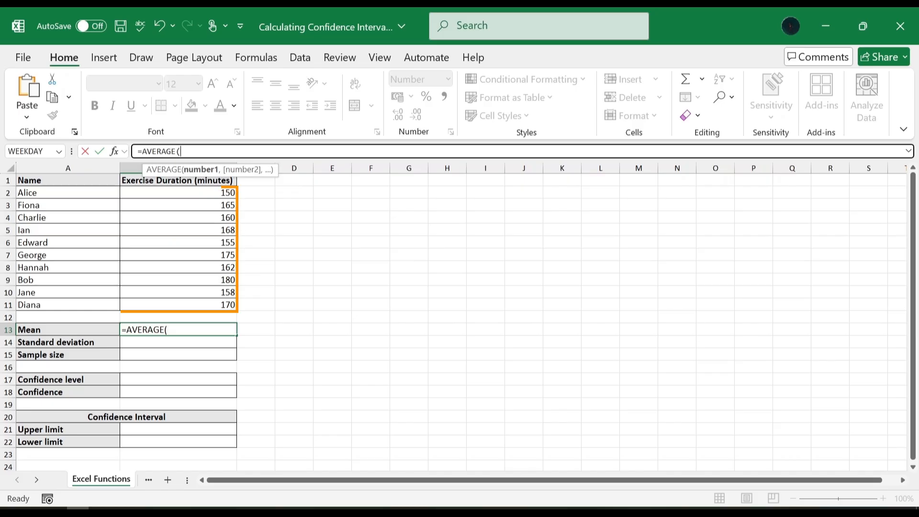
left_click_drag(211, 194, 211, 304)
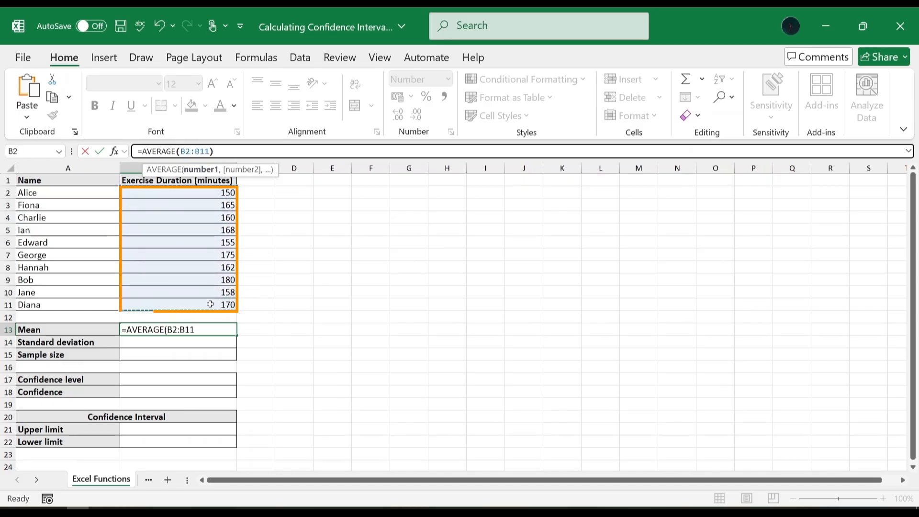
type(")")
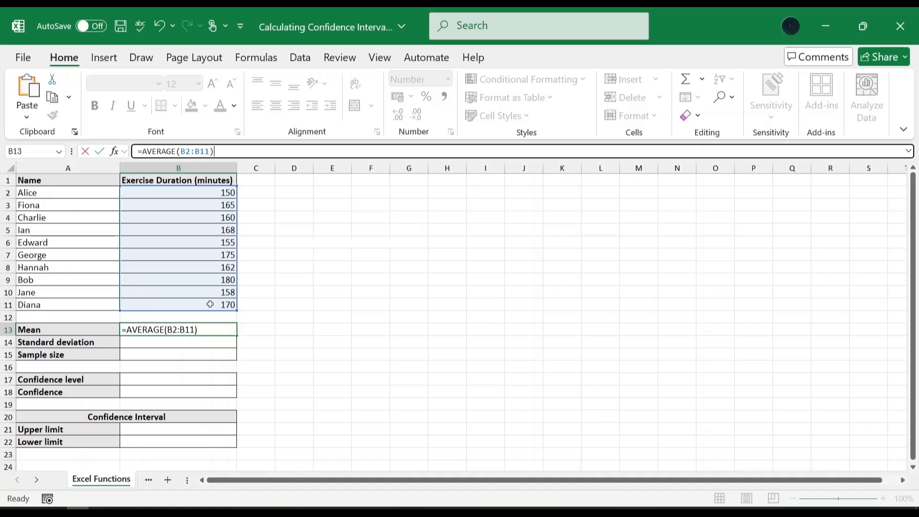
key("Return")
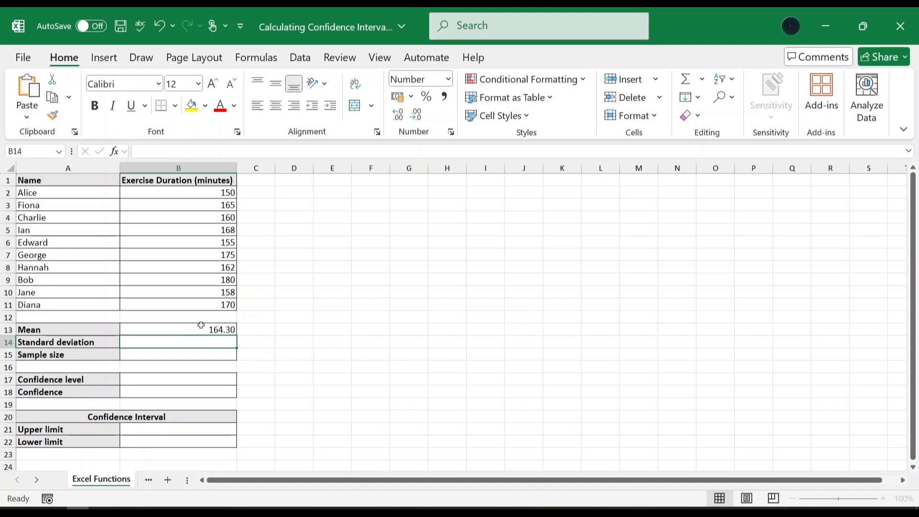
- Calculate the sample standard deviation of the exercise durations in B14 with =STDEV.S(B2:B11)
left_click(204, 339)
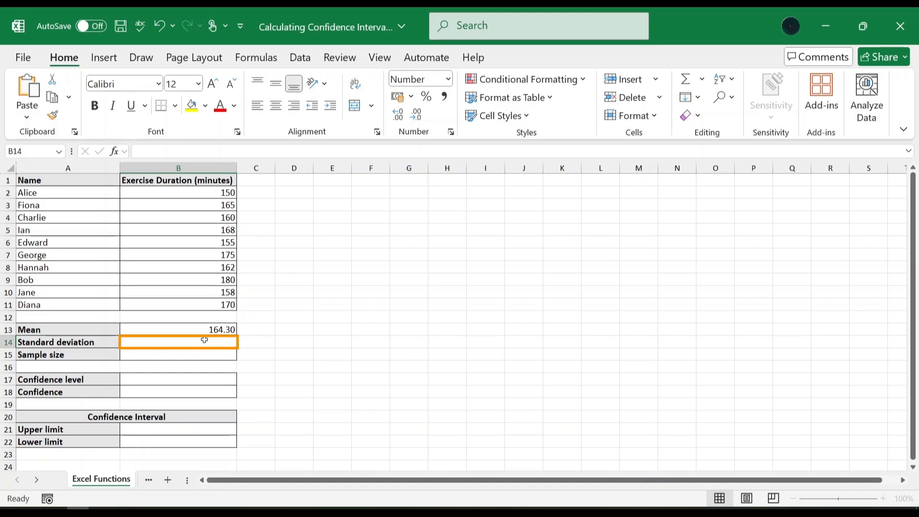
left_click(214, 152)
type("=S")
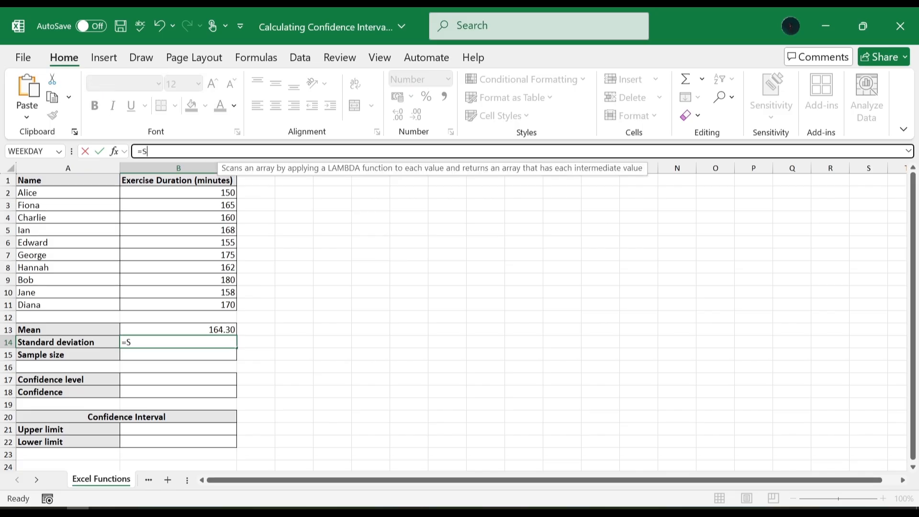
type("TDEV.S(")
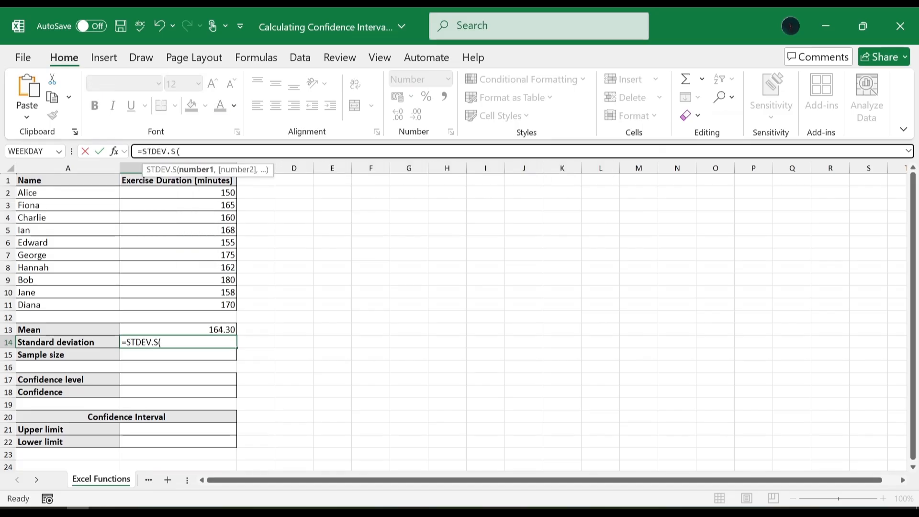
left_click_drag(206, 192, 207, 305)
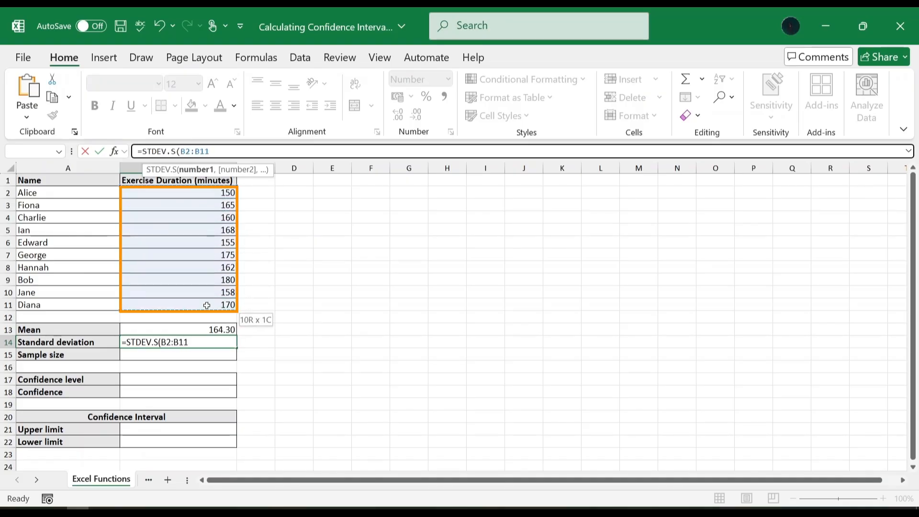
type(")")
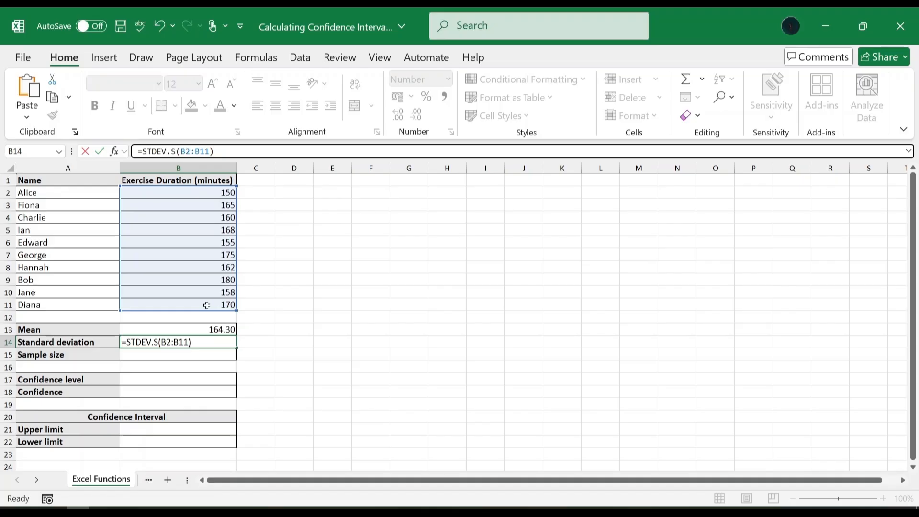
key("Return")
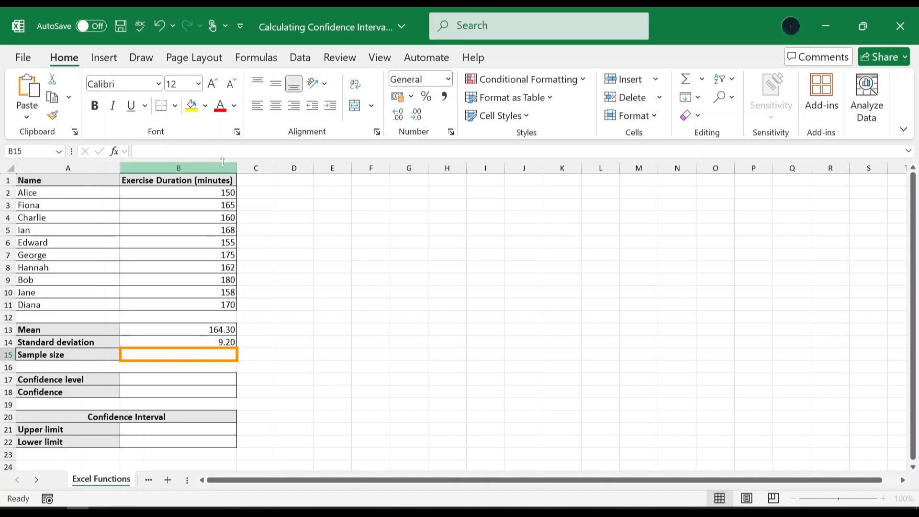
- Calculate the sample size in B15 with the formula =COUNT(B2:B11)
type("=COUNT(")
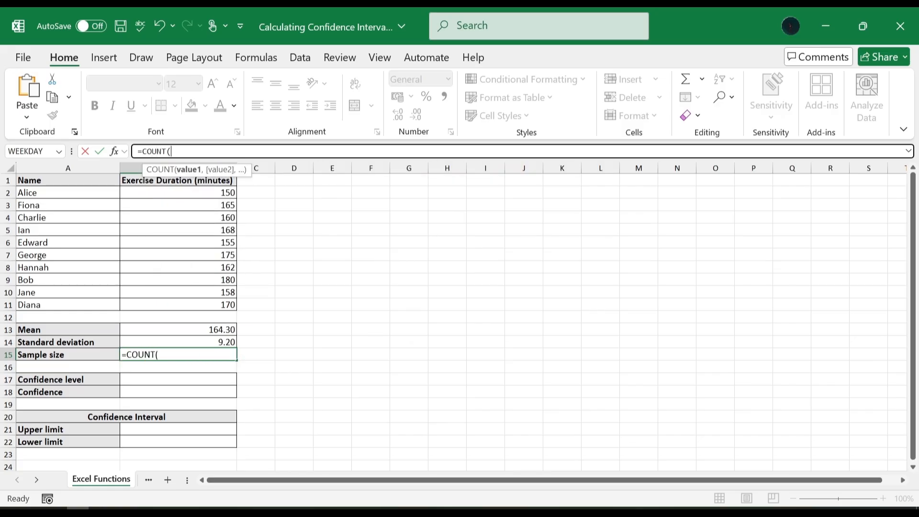
left_click_drag(220, 192, 220, 300)
type(")")
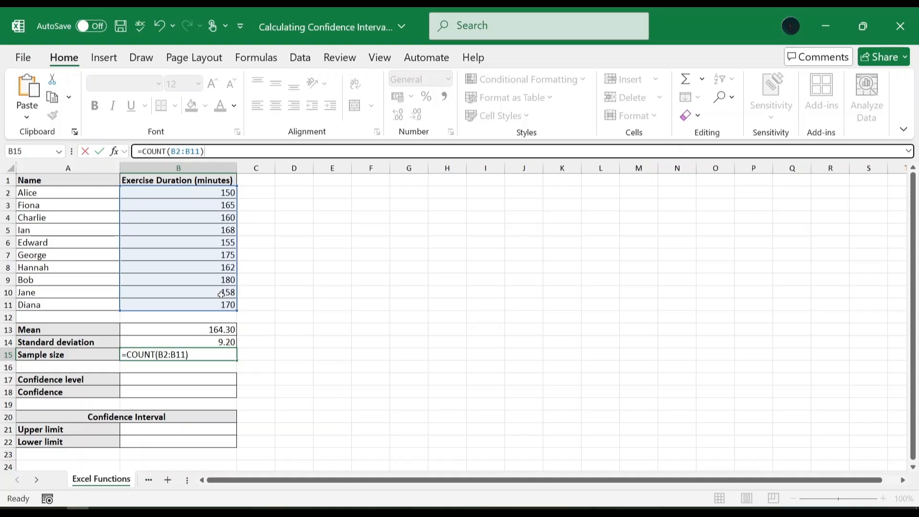
key("Return")
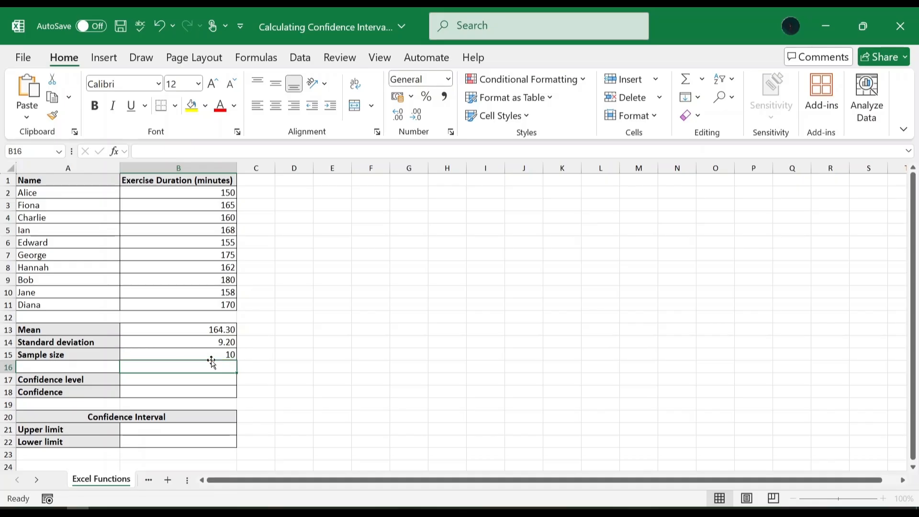
- Enter 0.95 as the confidence level in B17 and format the cell as a percentage
left_click(209, 377)
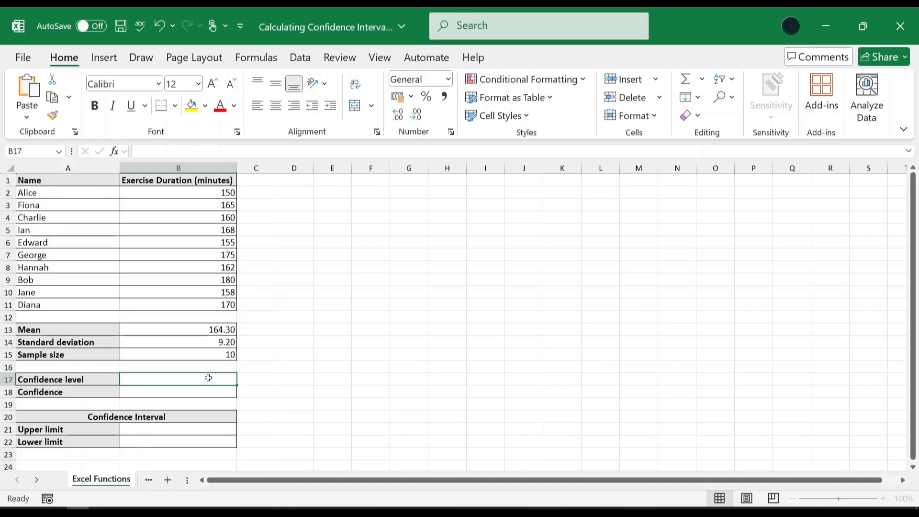
type("0.95")
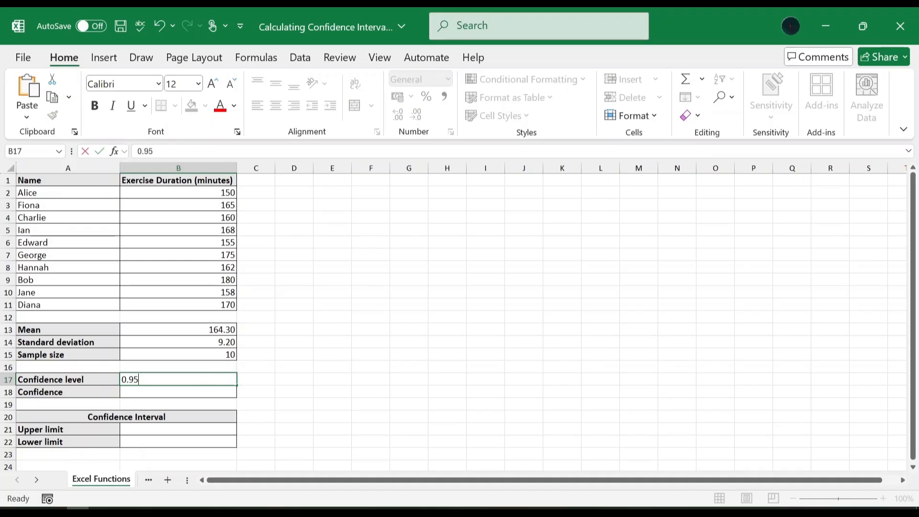
key("Return")
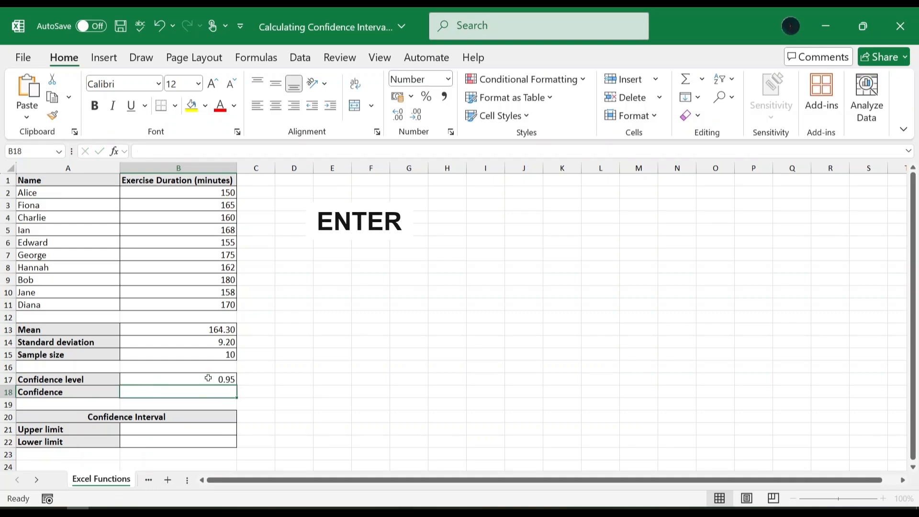
left_click(208, 379)
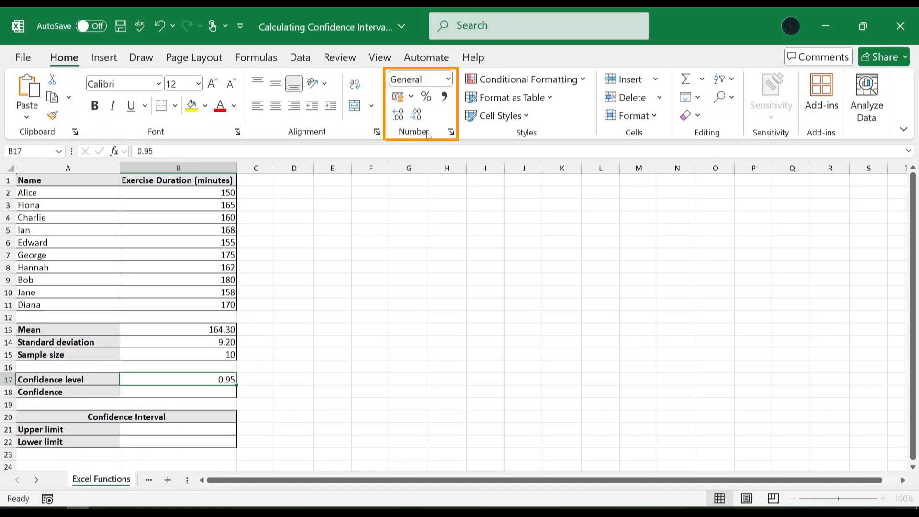
left_click(429, 98)
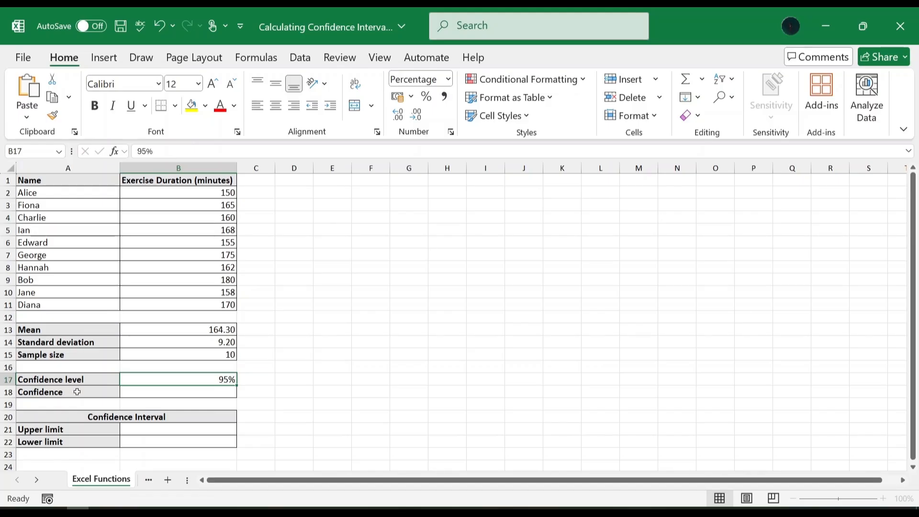
- Calculate the confidence value in B18 with =CONFIDENCE.T(1-B17,B14,B15), using the confidence level, standard deviation and sample size
left_click(152, 393)
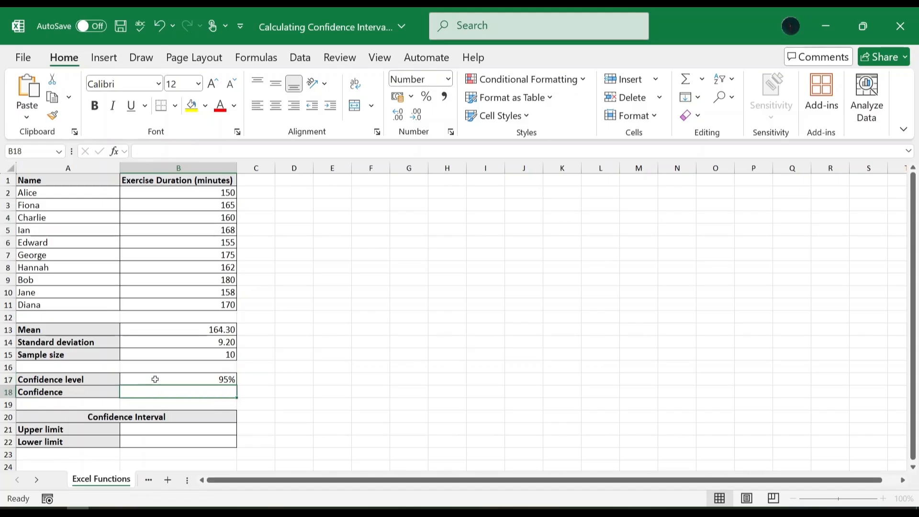
type("=")
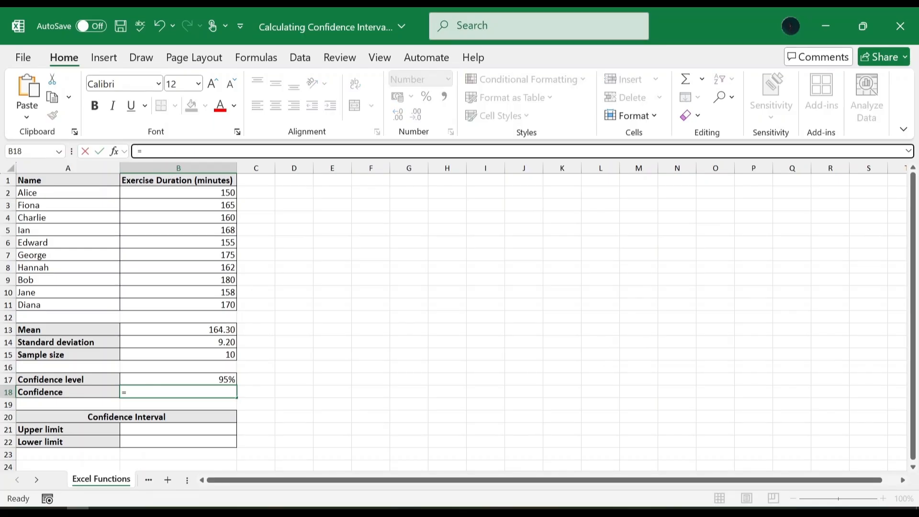
type("CONFIDEN")
key("Down")
key("Tab")
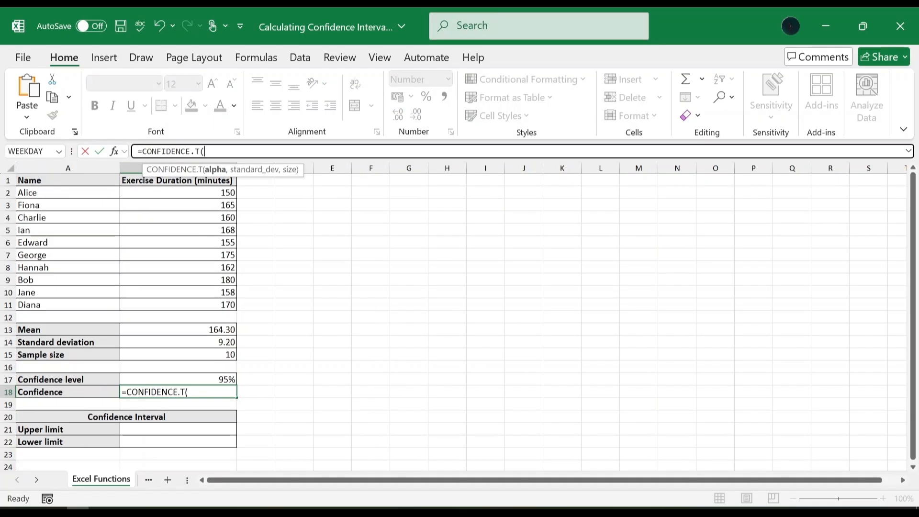
type("1-")
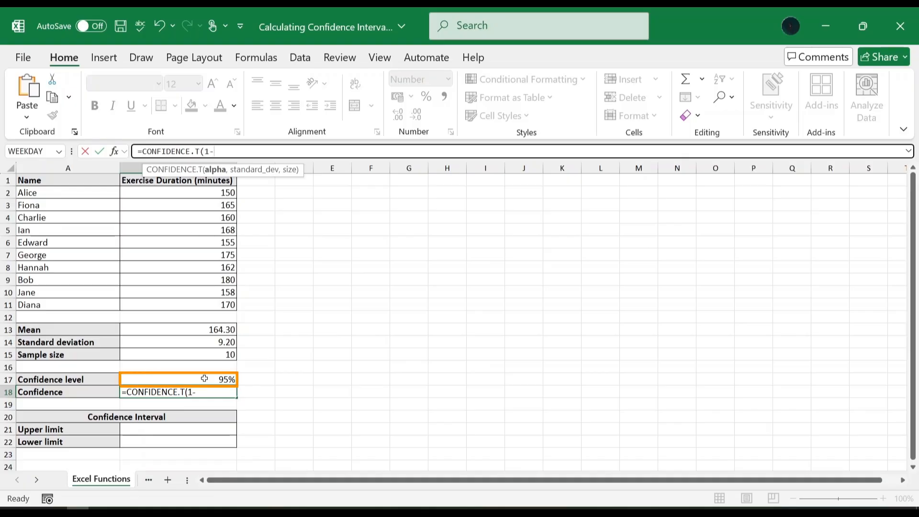
left_click(205, 379)
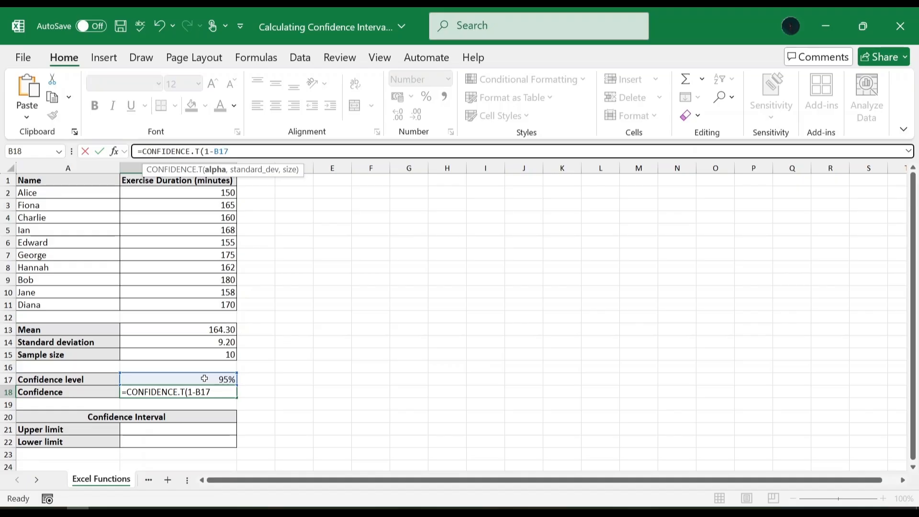
type(",")
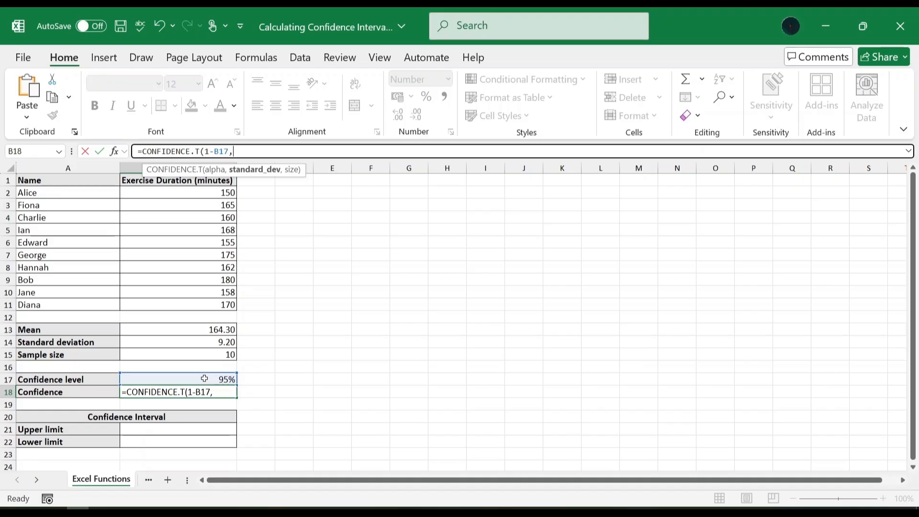
left_click(203, 341)
type(",")
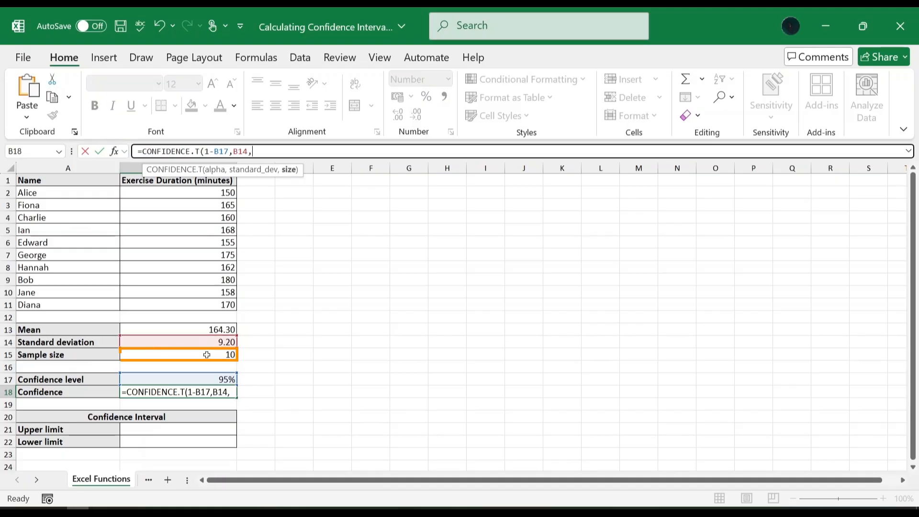
left_click(207, 356)
type(")")
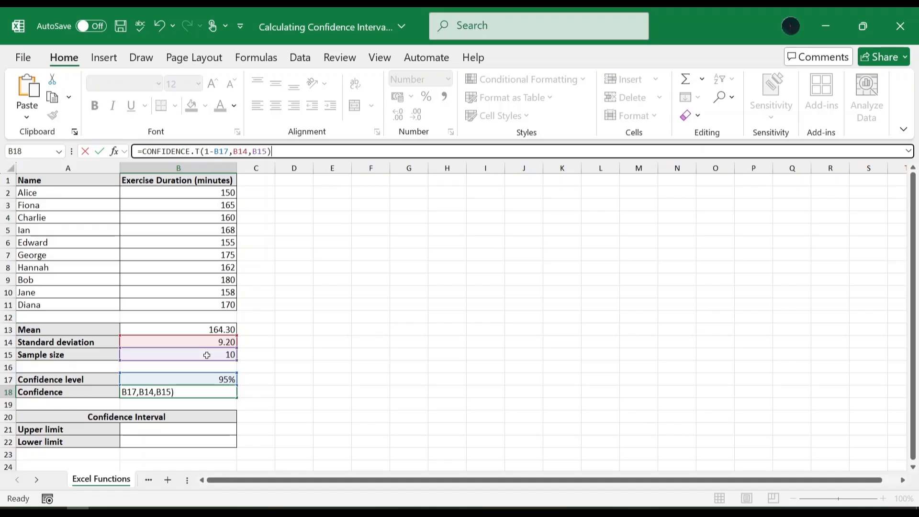
key("Return")
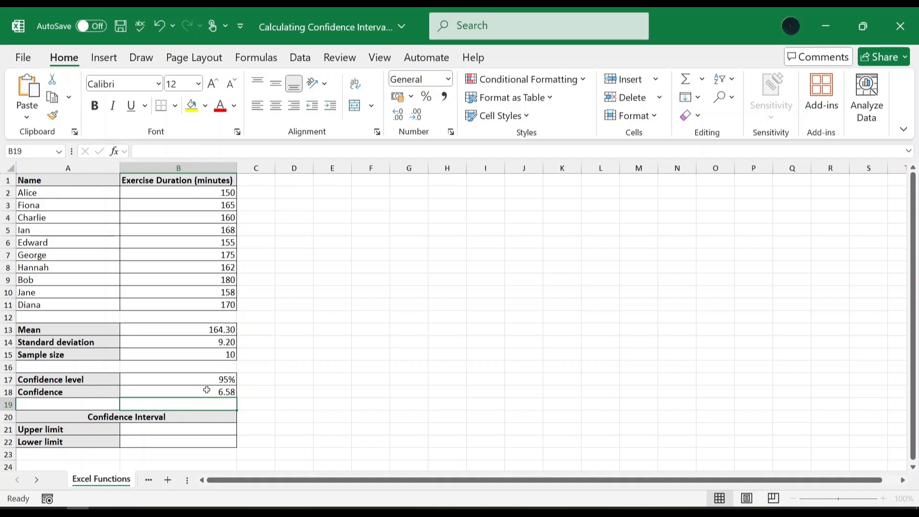
- Calculate the upper limit of the confidence interval in B21 with the formula =B13+B18
left_click(207, 428)
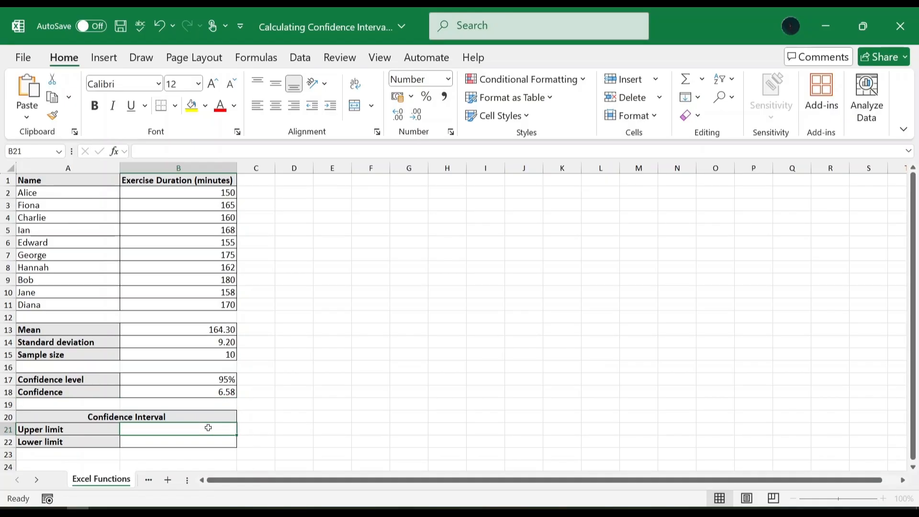
left_click(139, 151)
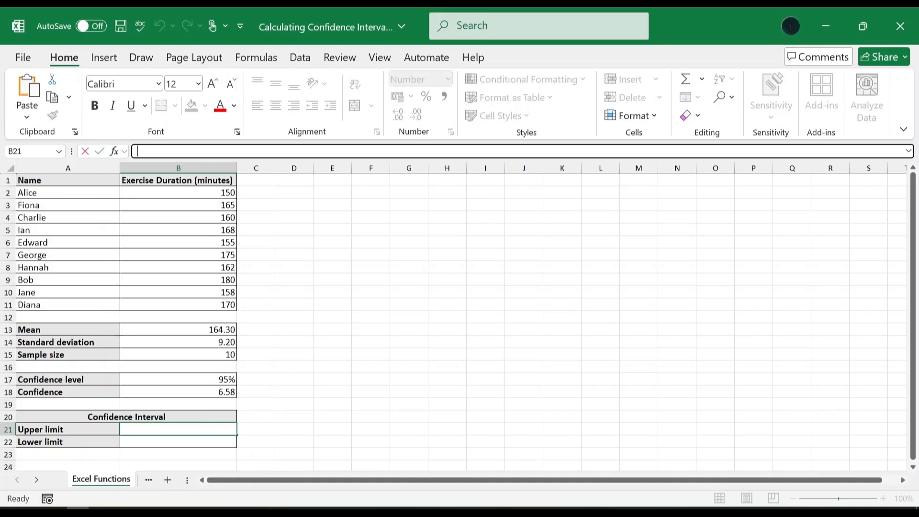
type("=")
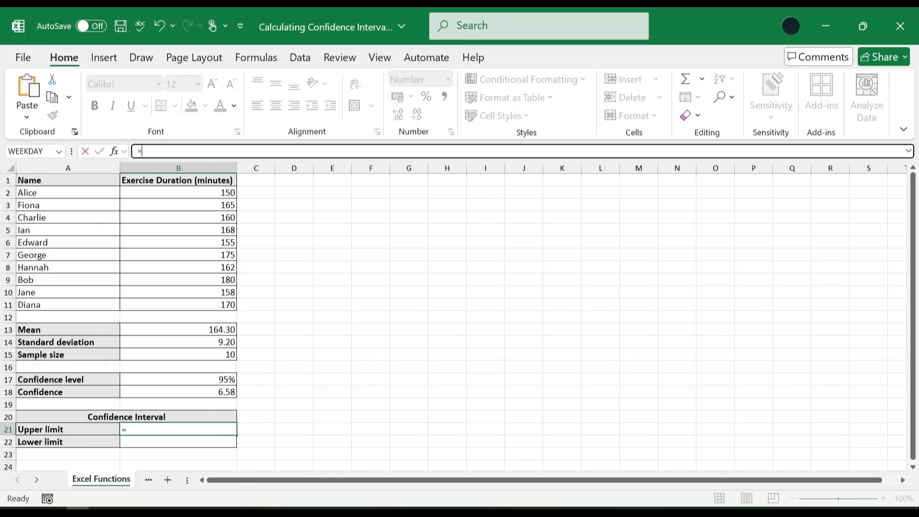
left_click(223, 329)
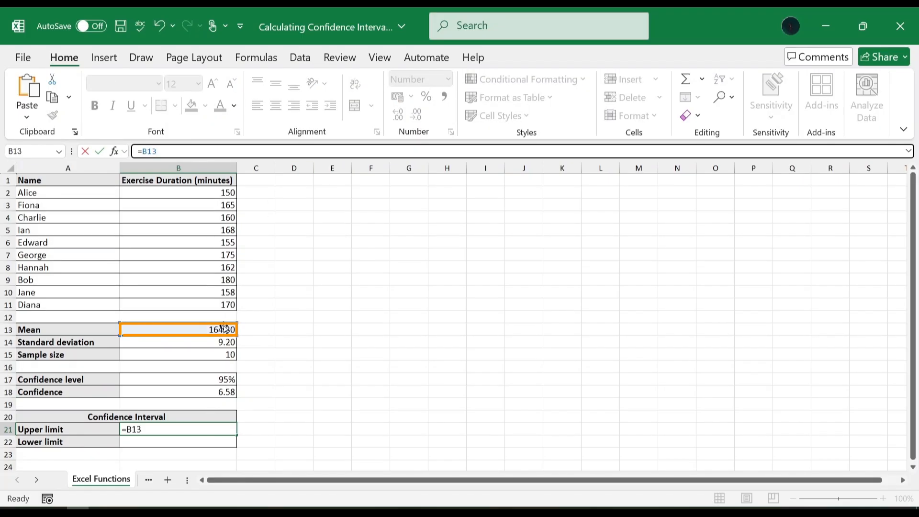
type("+")
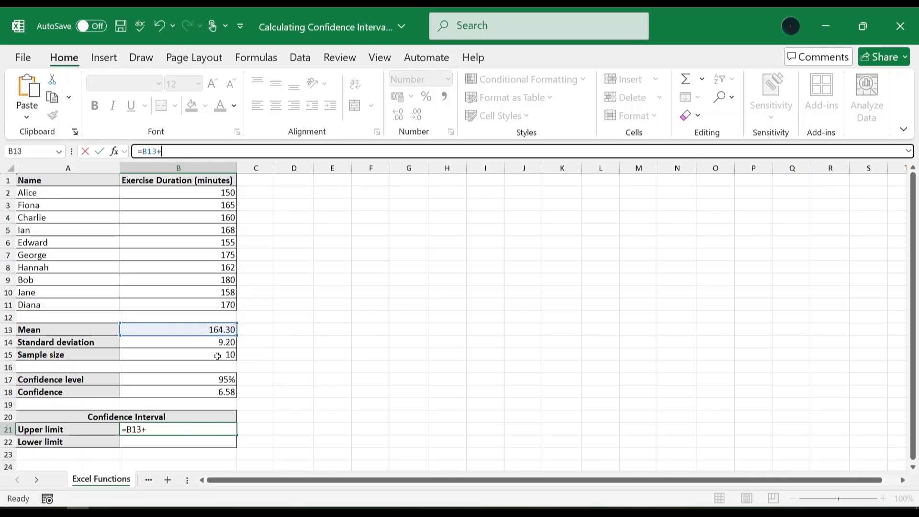
left_click(216, 394)
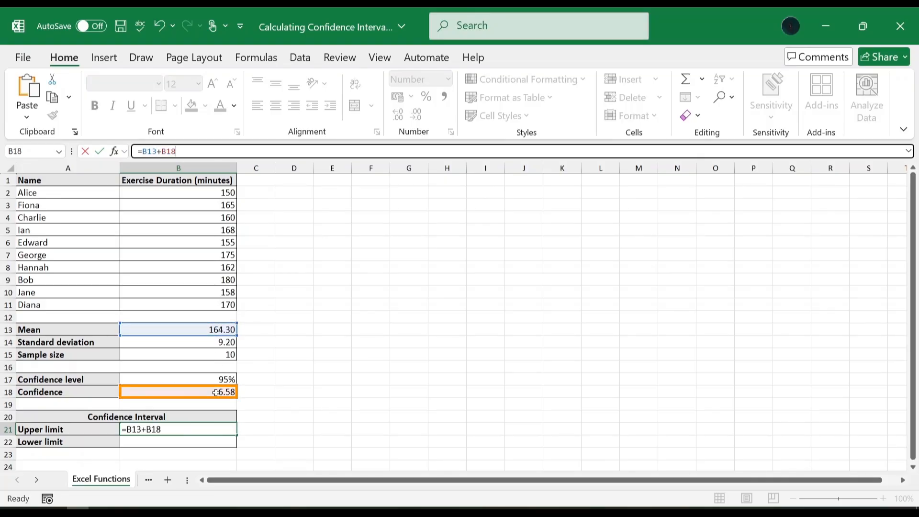
key("Return")
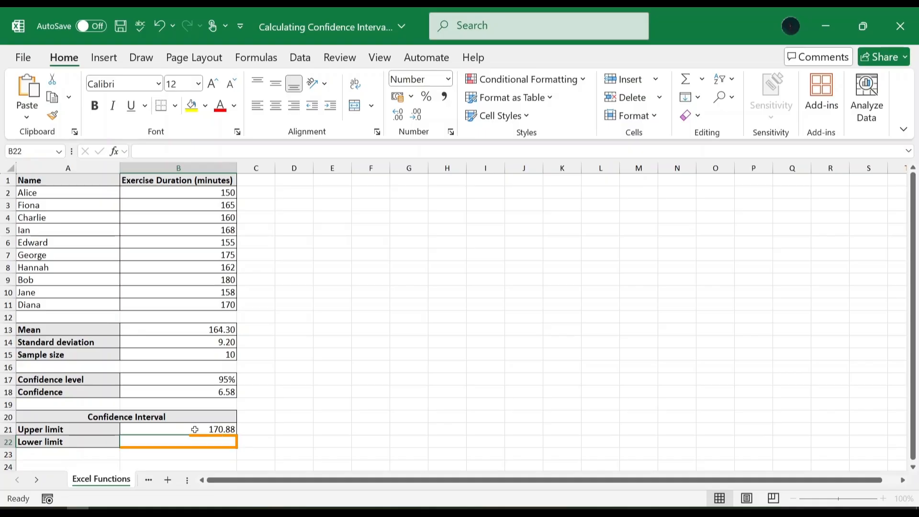
- Calculate the lower limit of the confidence interval in B22 with the formula =B13-B18
left_click(222, 151)
type("=")
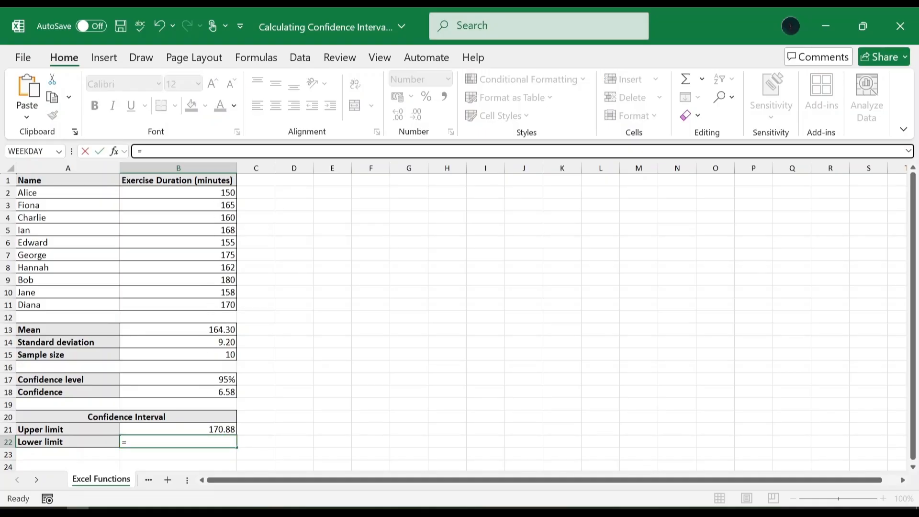
left_click(198, 328)
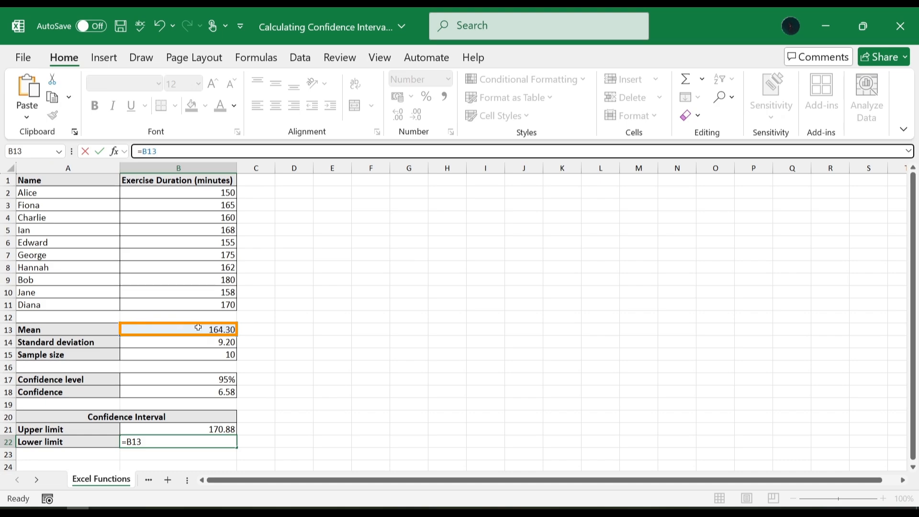
type("-")
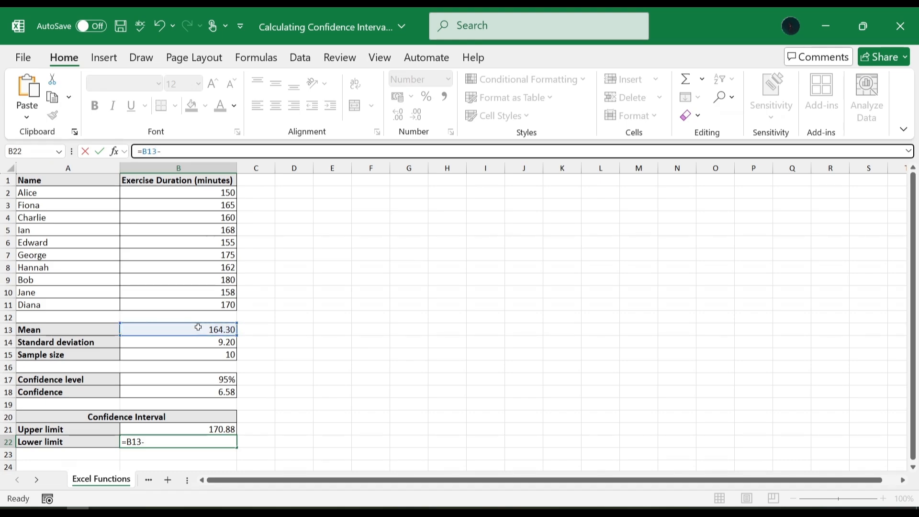
left_click(204, 392)
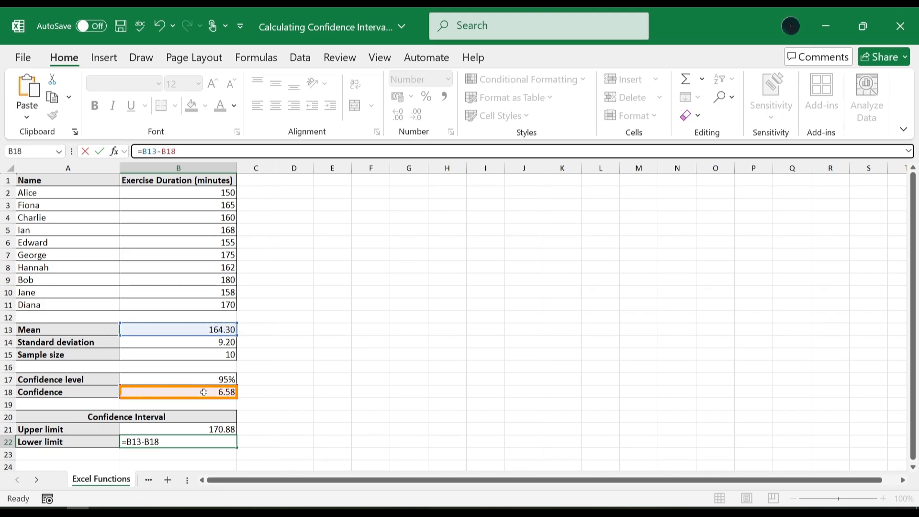
key("Return")
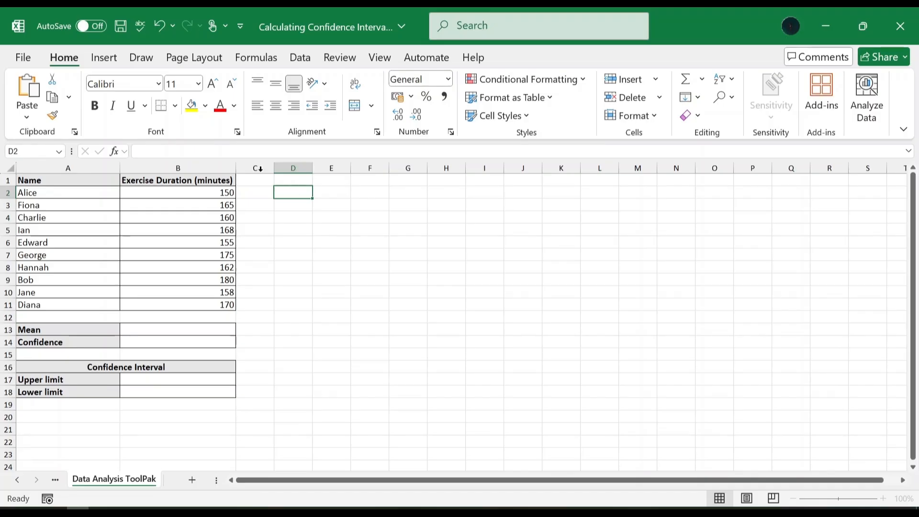
- Enable the Analysis ToolPak add-in through the Excel Add-ins manager in the program options
left_click(19, 57)
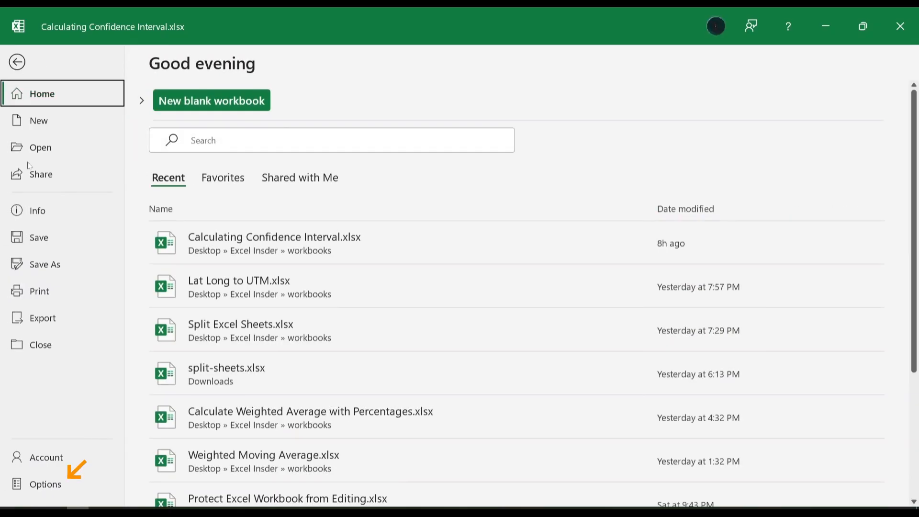
left_click(48, 486)
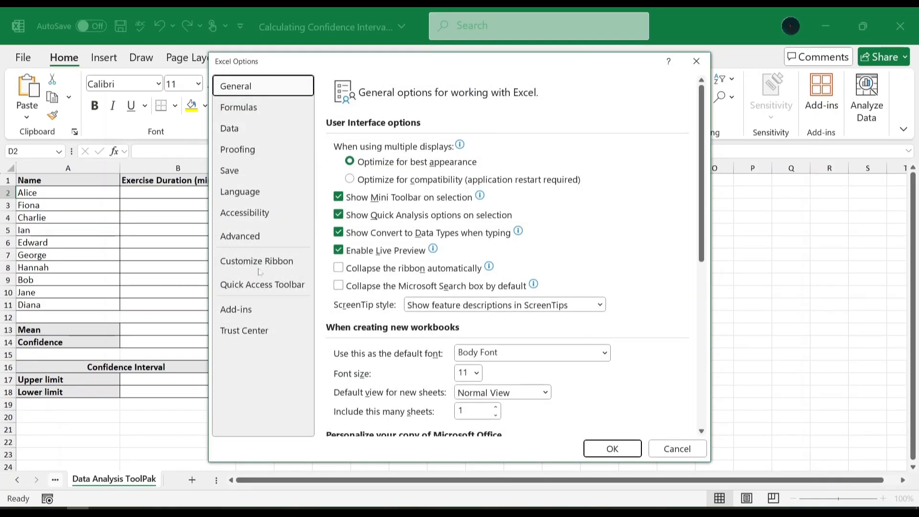
left_click(259, 314)
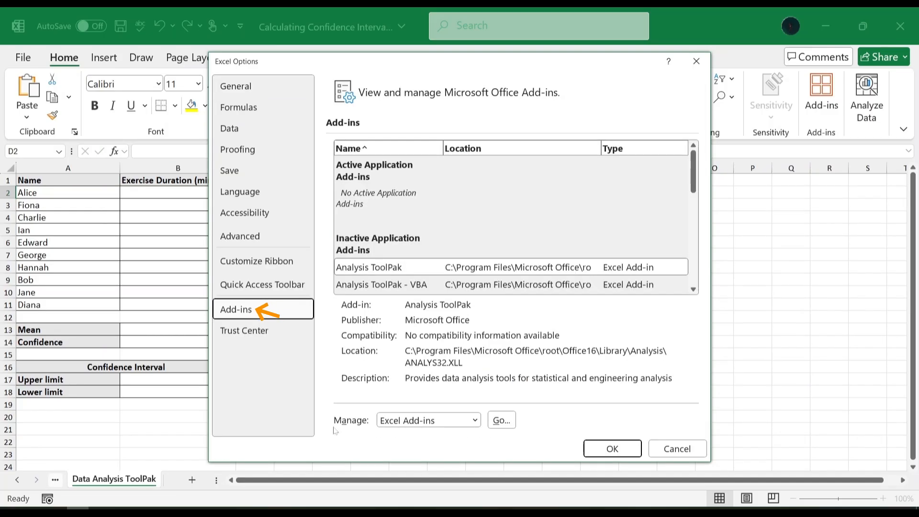
left_click(476, 420)
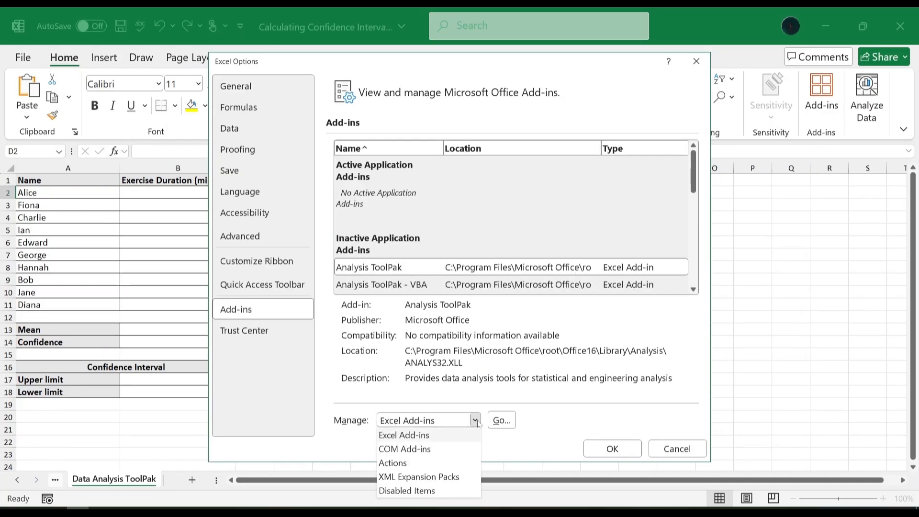
left_click(390, 436)
left_click(500, 421)
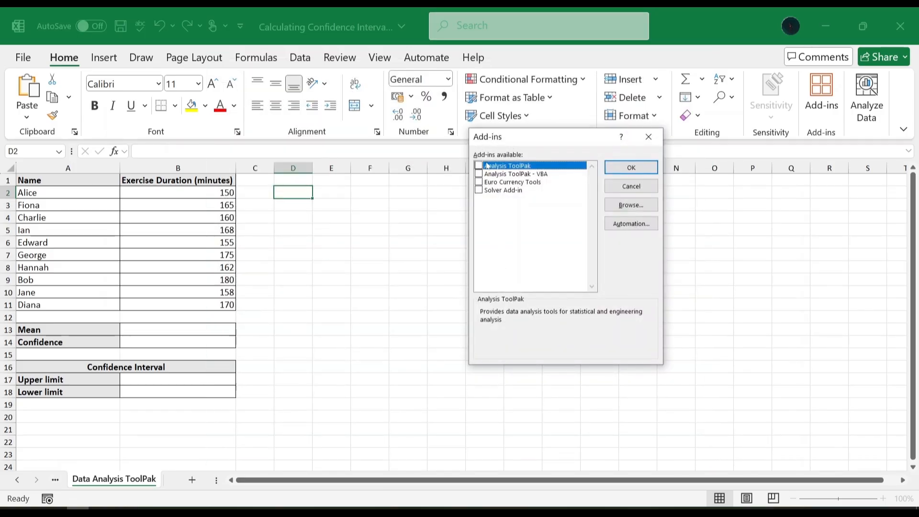
left_click(478, 166)
left_click(631, 168)
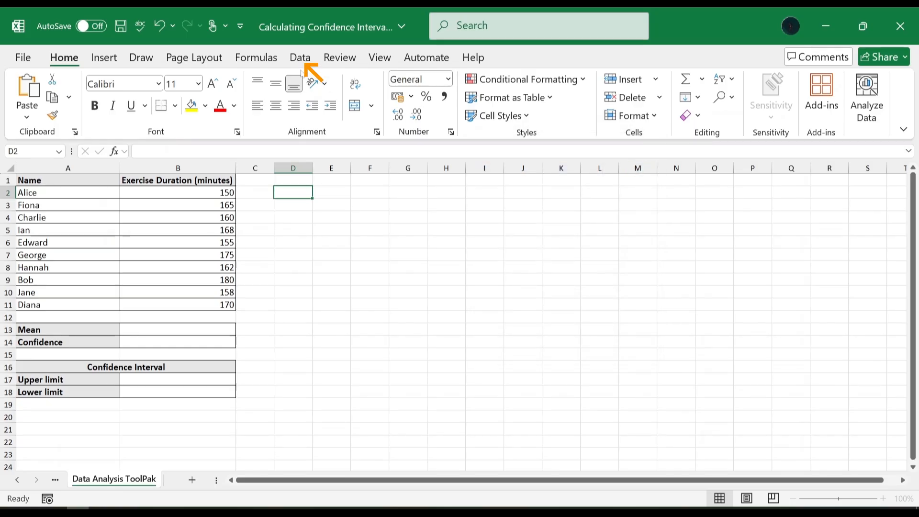
- Start a Descriptive Statistics analysis with input range B1:B11, treating the first row as labels
left_click(300, 59)
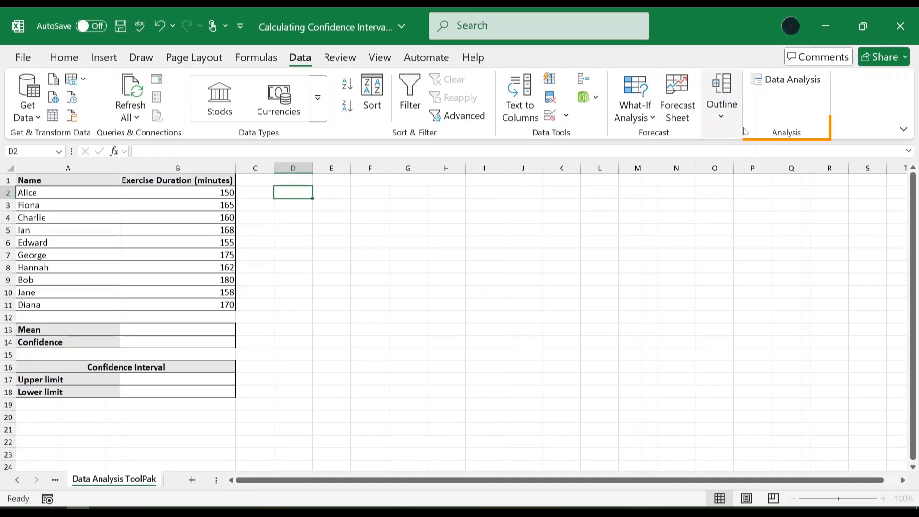
left_click(795, 80)
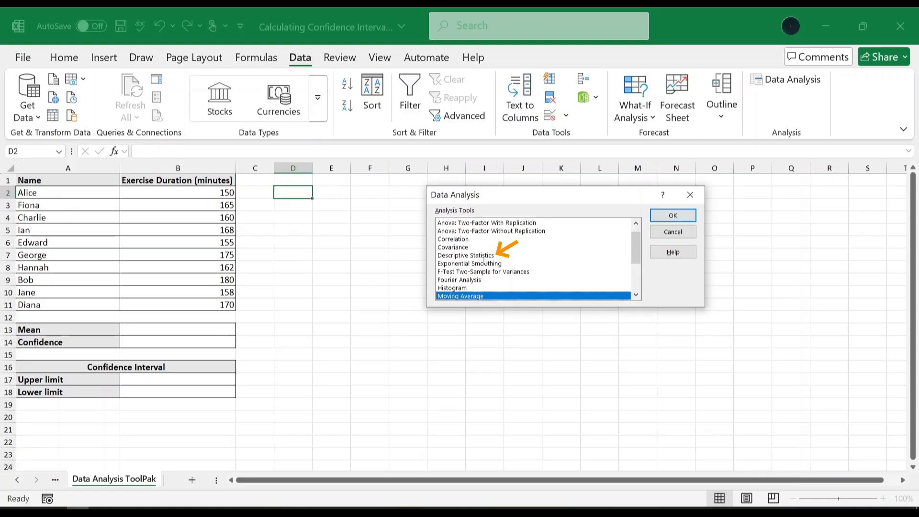
left_click(481, 256)
left_click(673, 215)
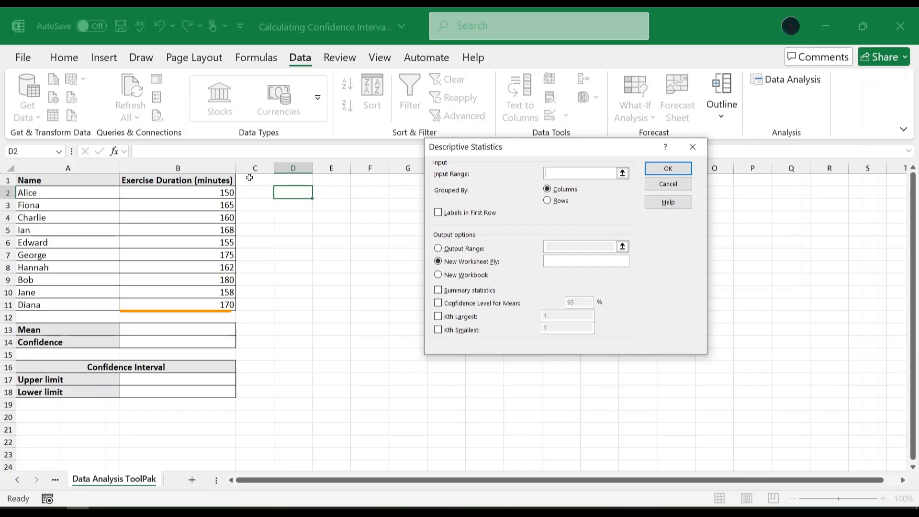
left_click_drag(223, 179, 225, 307)
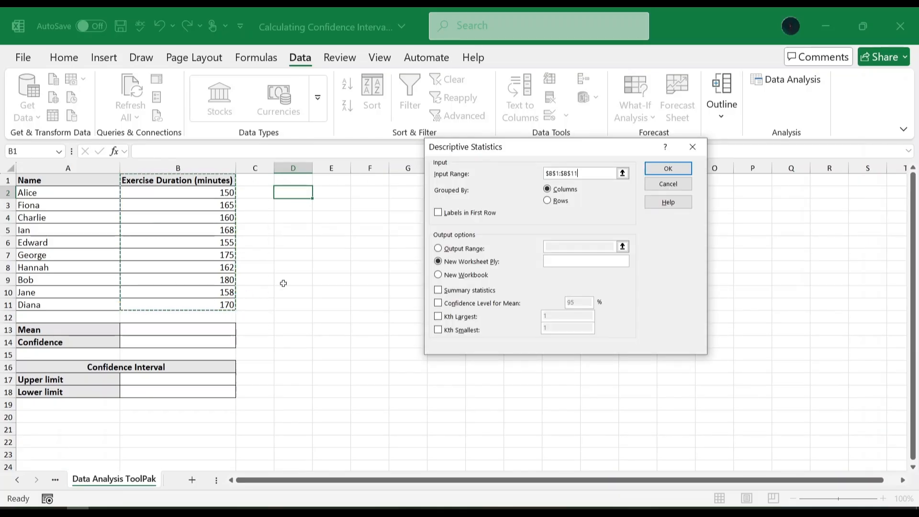
left_click(439, 213)
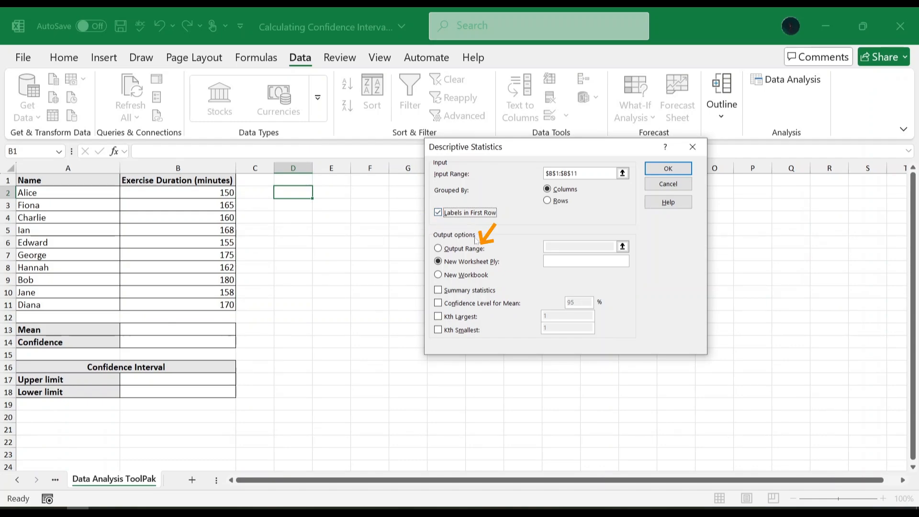
- Output summary statistics with a 95% confidence level for the mean to D1, and fit column D's width to its contents
left_click(436, 245)
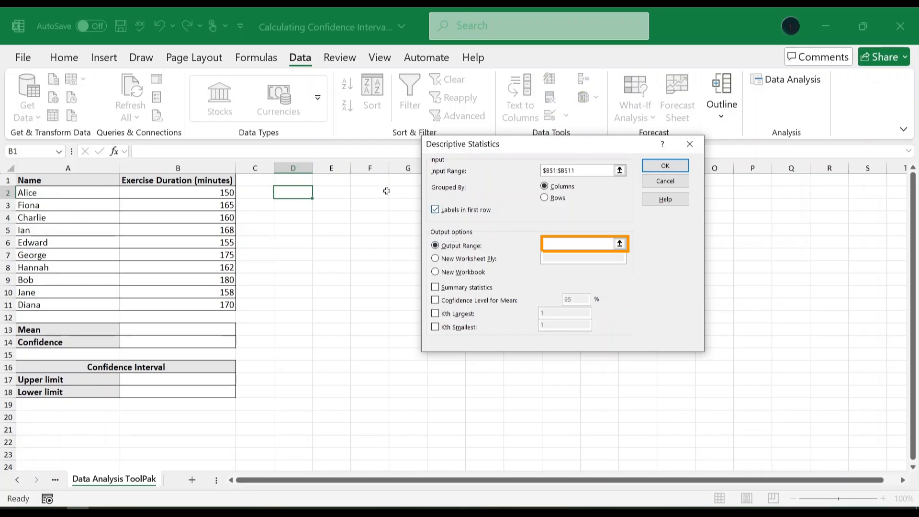
left_click(299, 176)
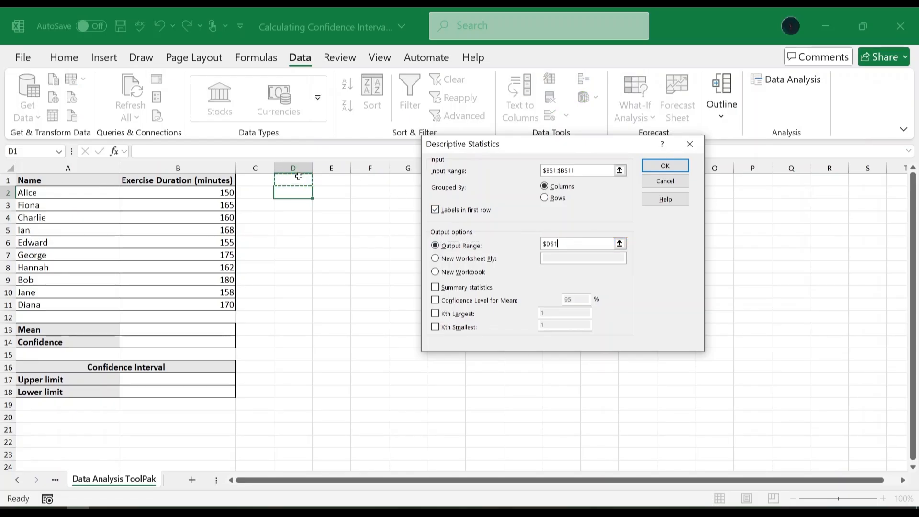
left_click(435, 287)
left_click(503, 300)
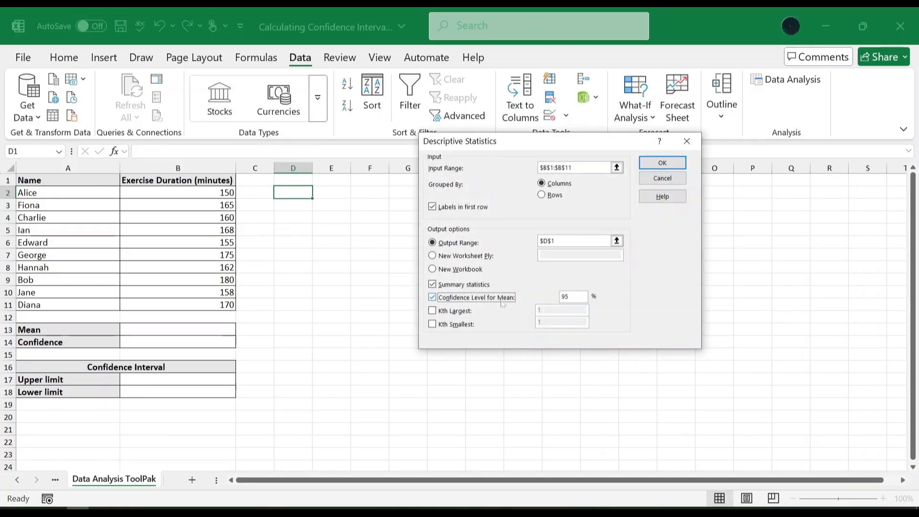
left_click(570, 297)
left_click(661, 161)
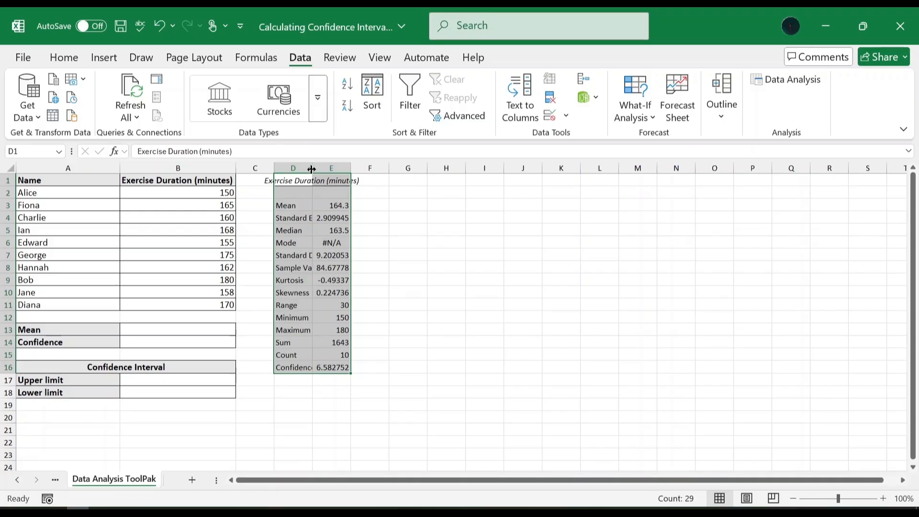
double_click(311, 169)
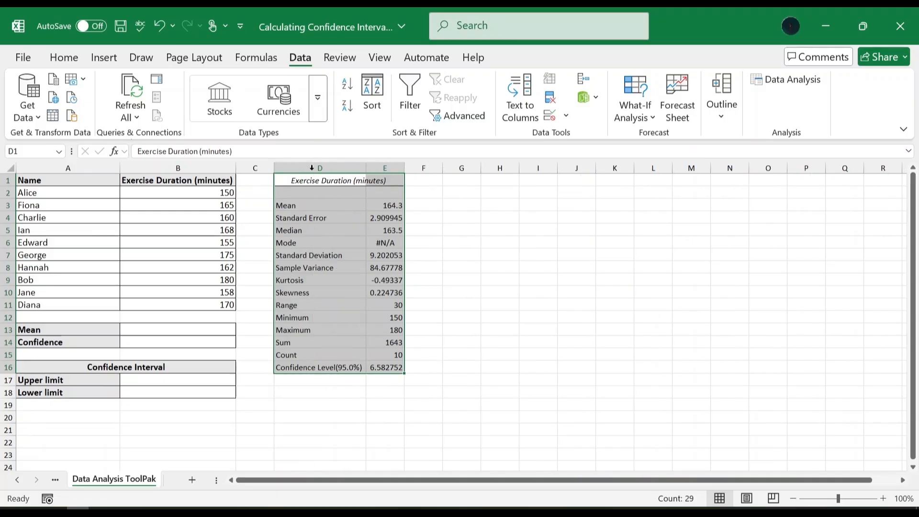
left_click(456, 209)
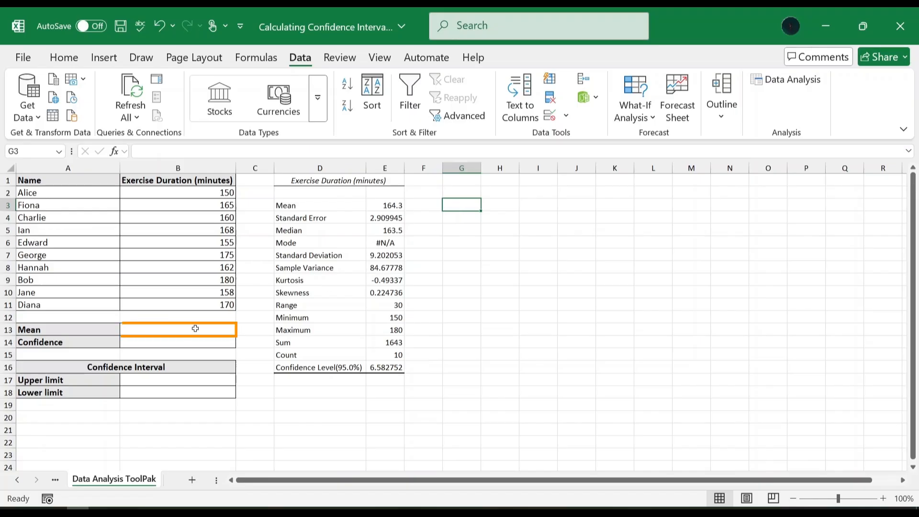
- Link the mean in B13 to the statistics output with =E3 and the confidence value in B14 with =E16
left_click(196, 328)
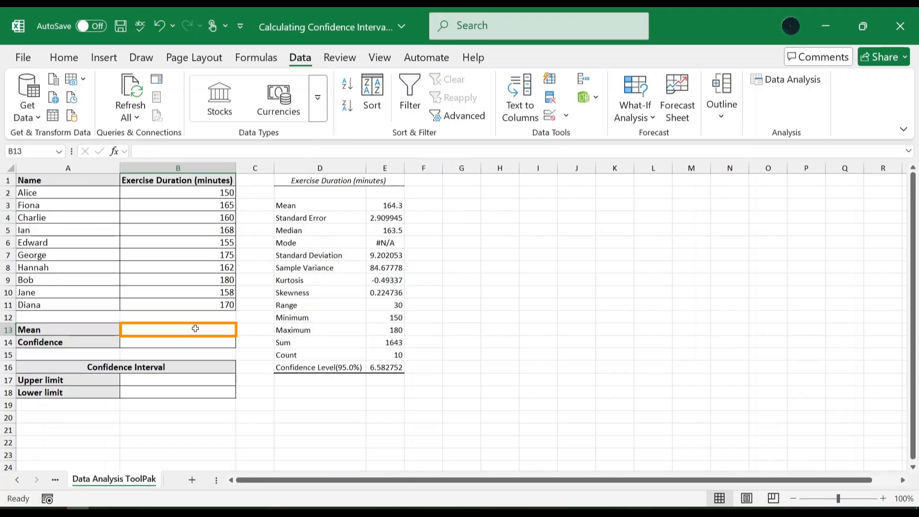
type("=")
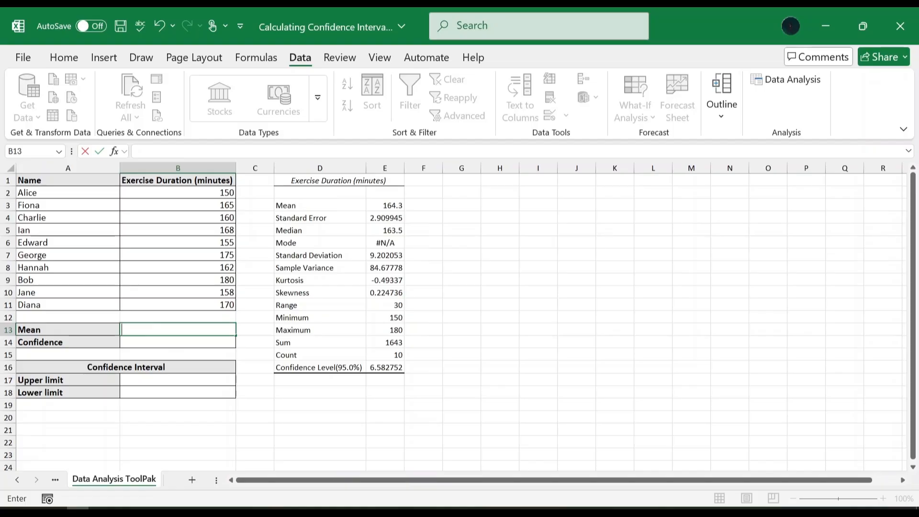
type("E3")
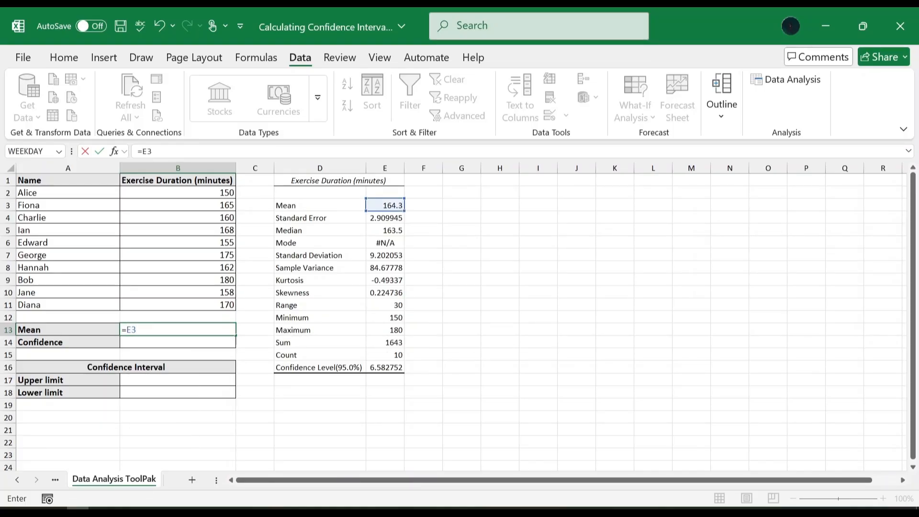
key("Return")
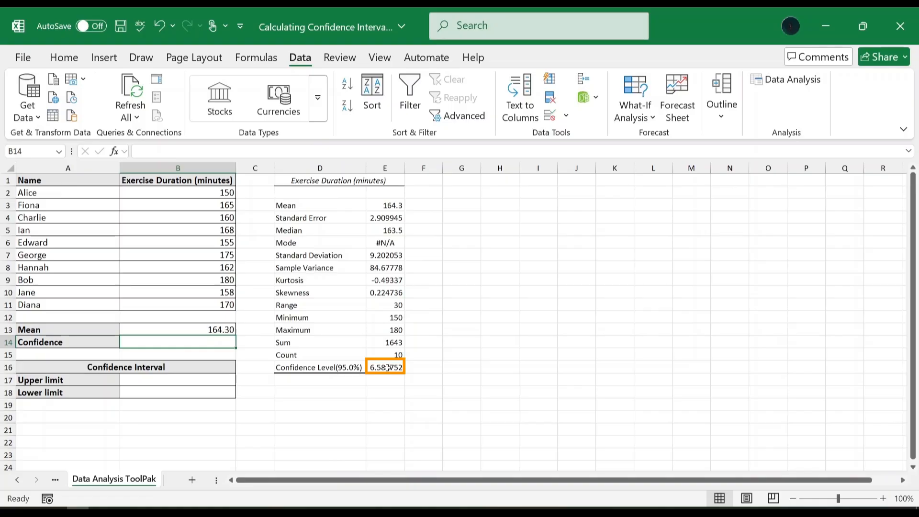
type("=")
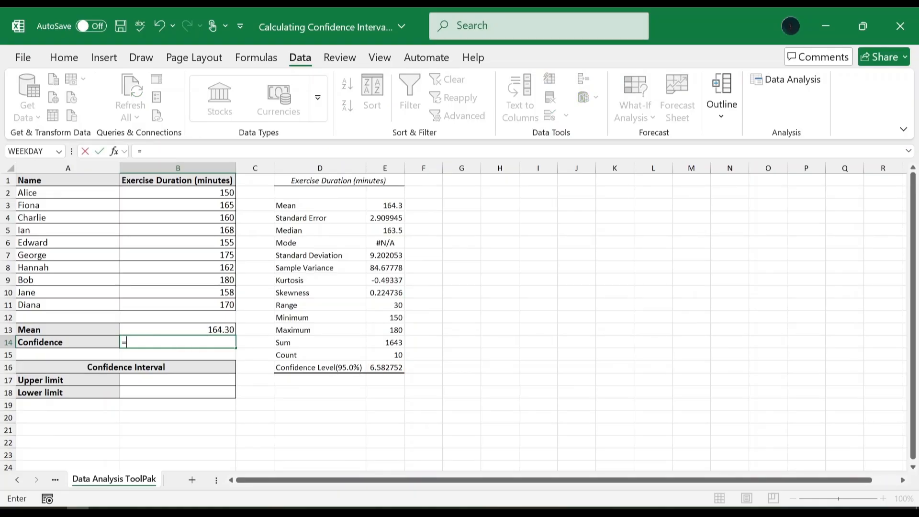
type("E16")
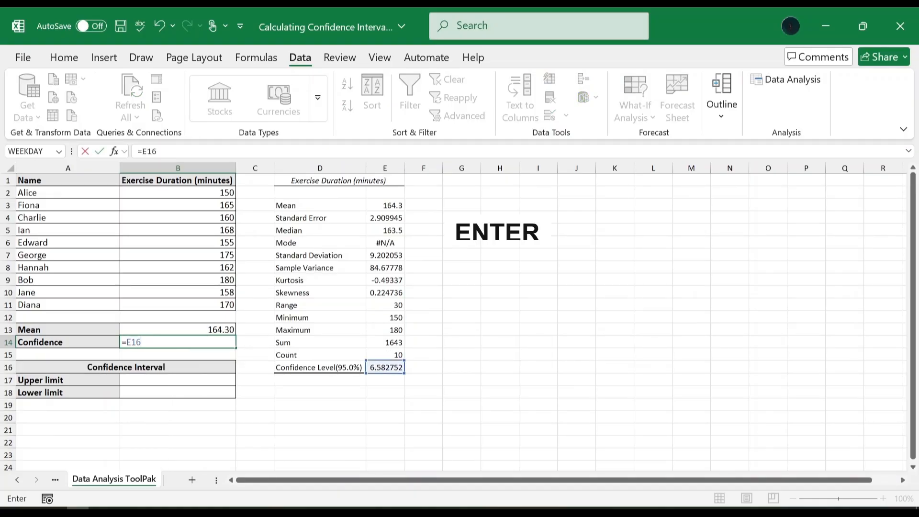
key("Return")
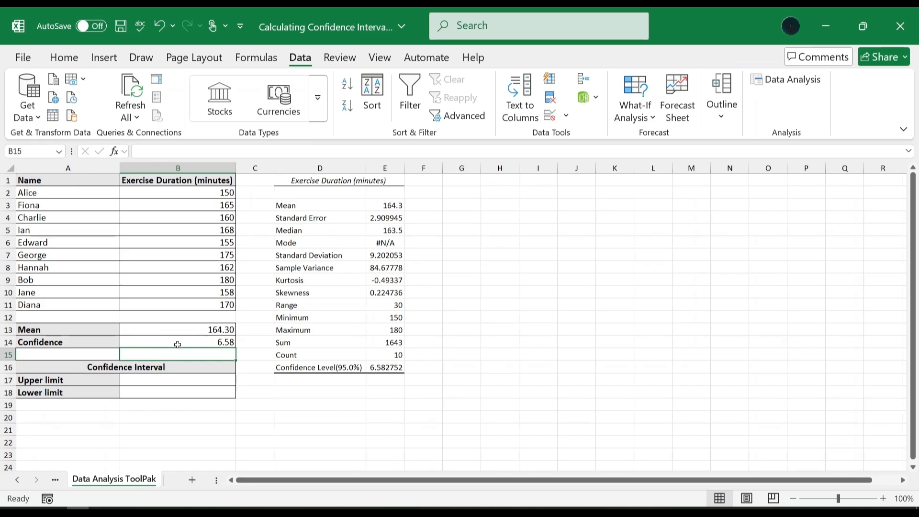
- Calculate the upper limit of the confidence interval in B17 with the formula =B13+B14
left_click(177, 379)
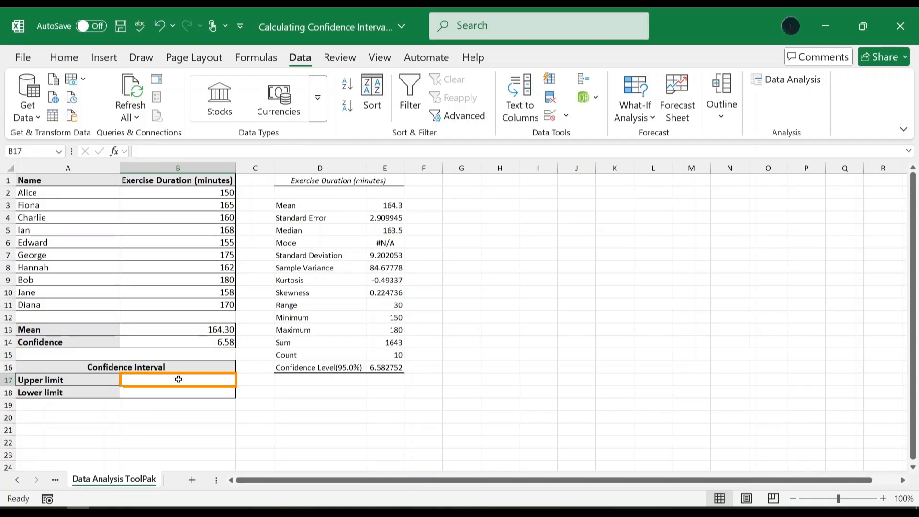
left_click(136, 151)
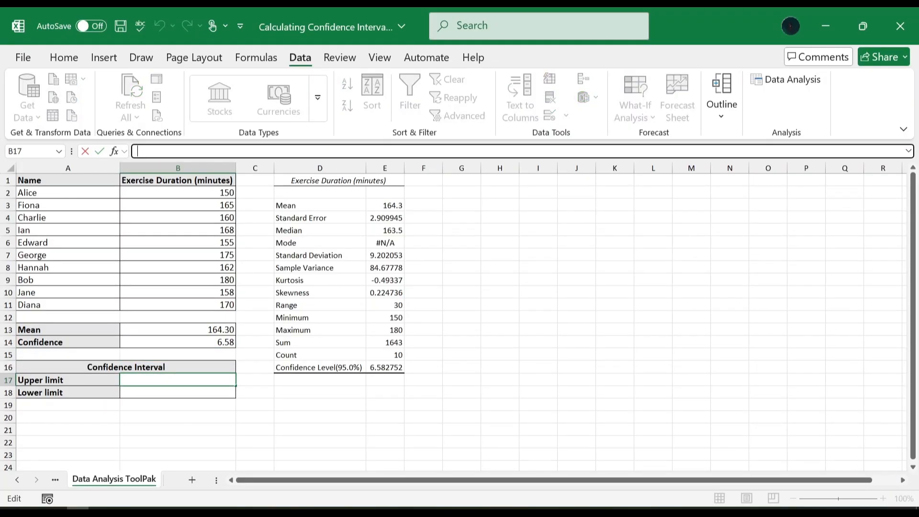
type("=")
left_click(214, 323)
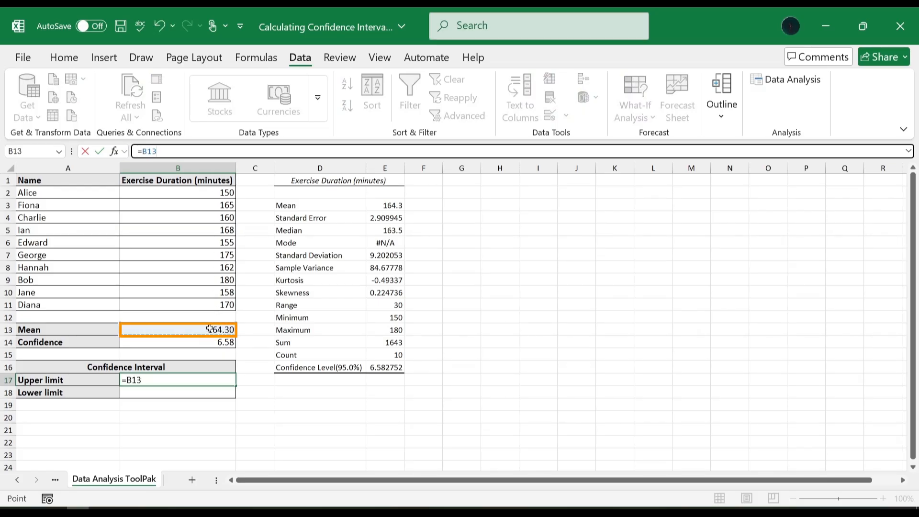
type("+")
left_click(207, 341)
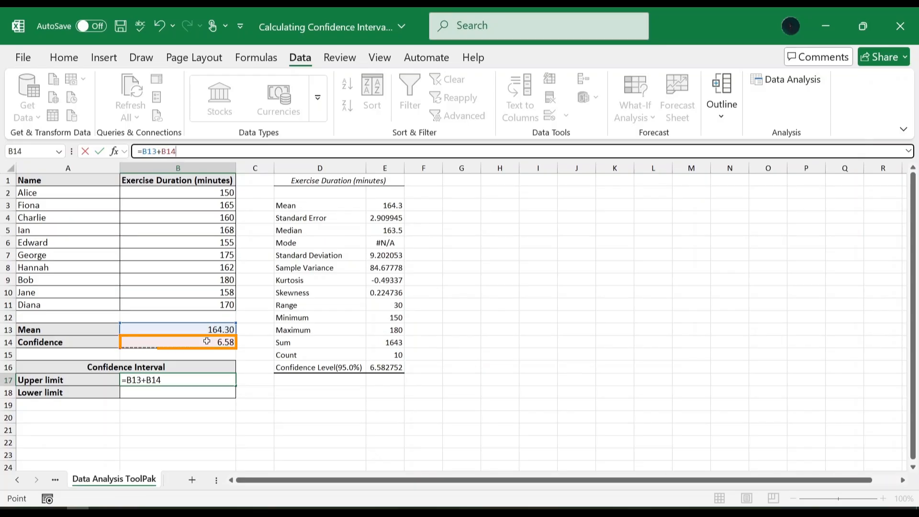
key("Return")
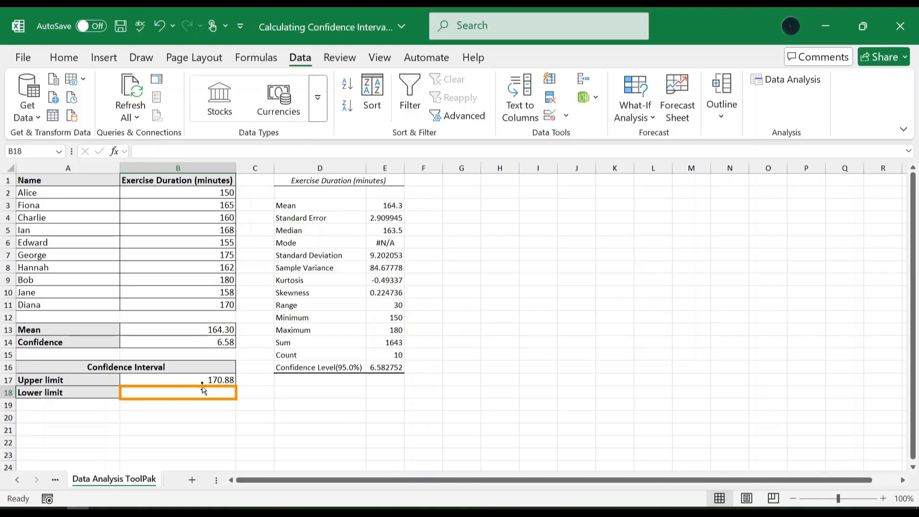
- Calculate the lower limit of the confidence interval in B18 with the formula =B13-B14
left_click(229, 152)
type("=")
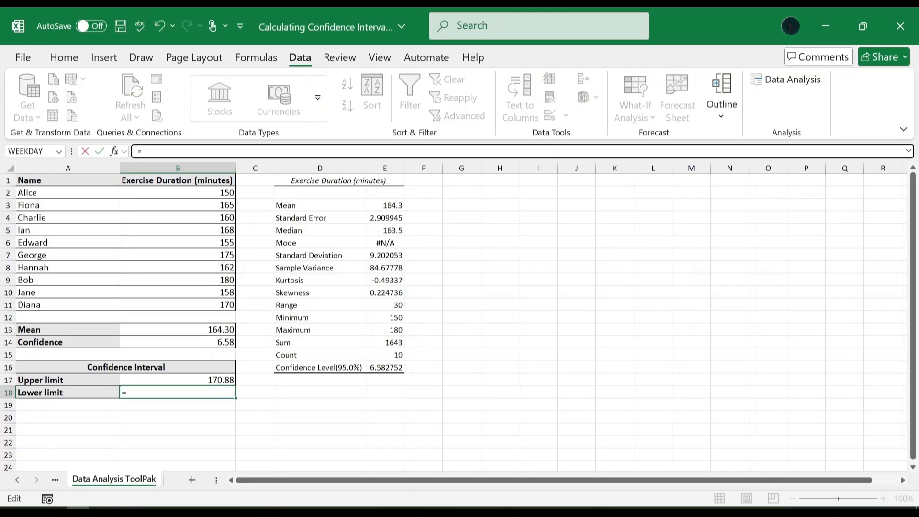
left_click(203, 331)
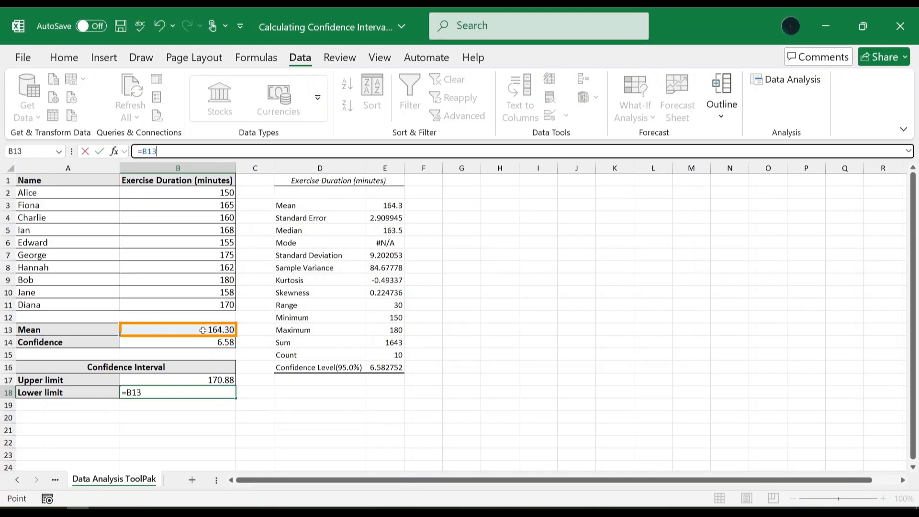
type("-")
left_click(201, 341)
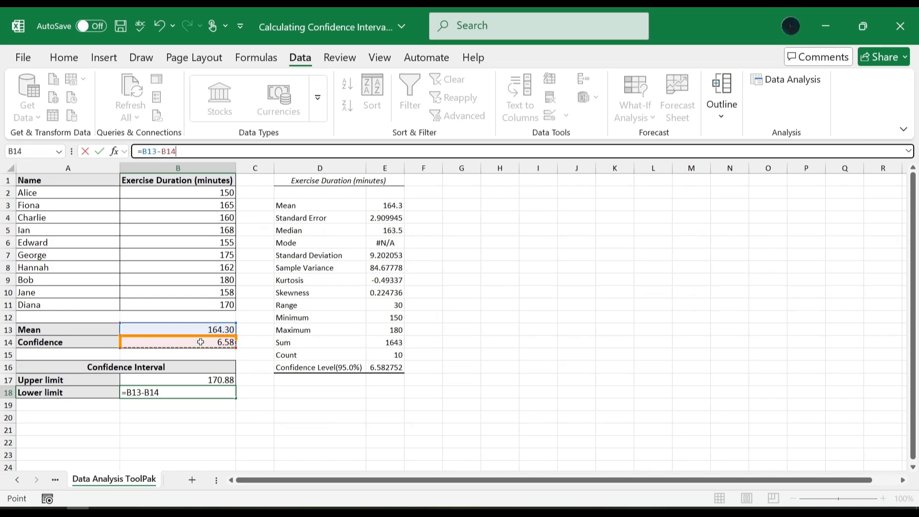
key("Return")
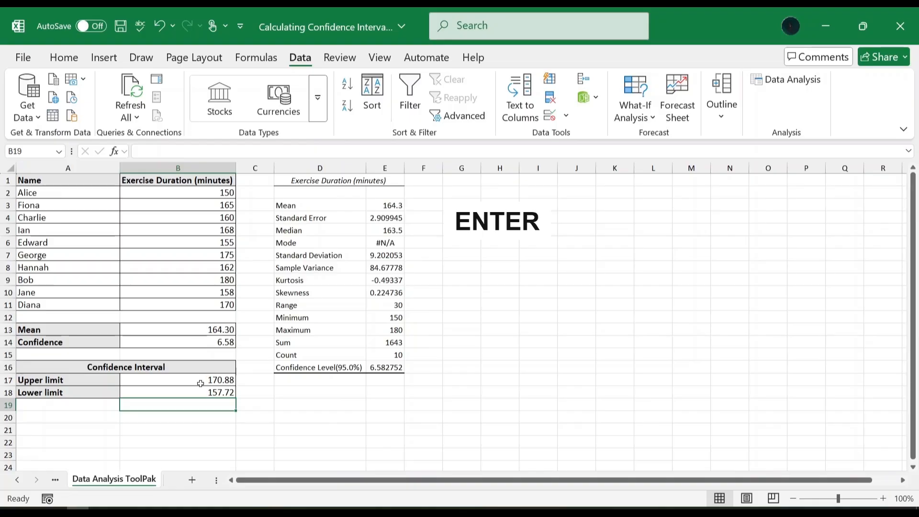